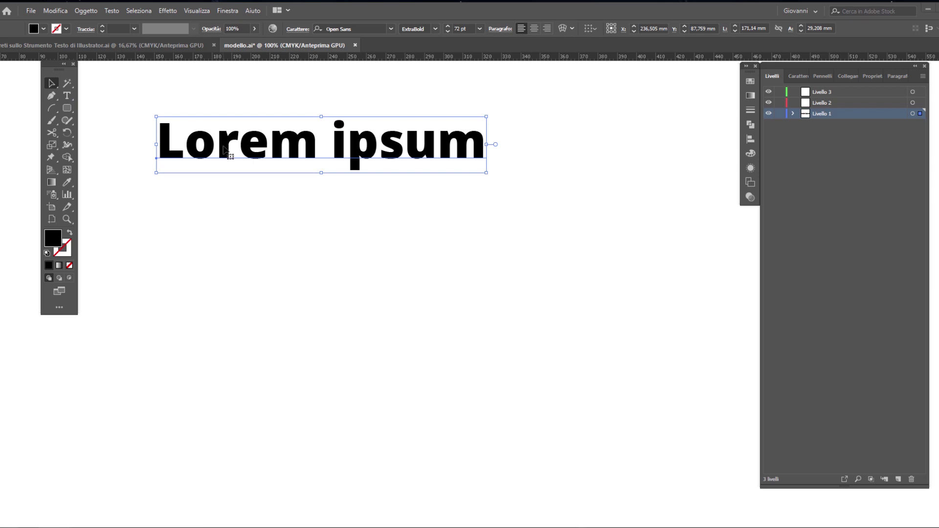
# Step: Drag the 'Lorem ipsum' text slightly down and to the right on the artboard
pyautogui.moveTo(223, 146); pyautogui.dragTo(227, 172)
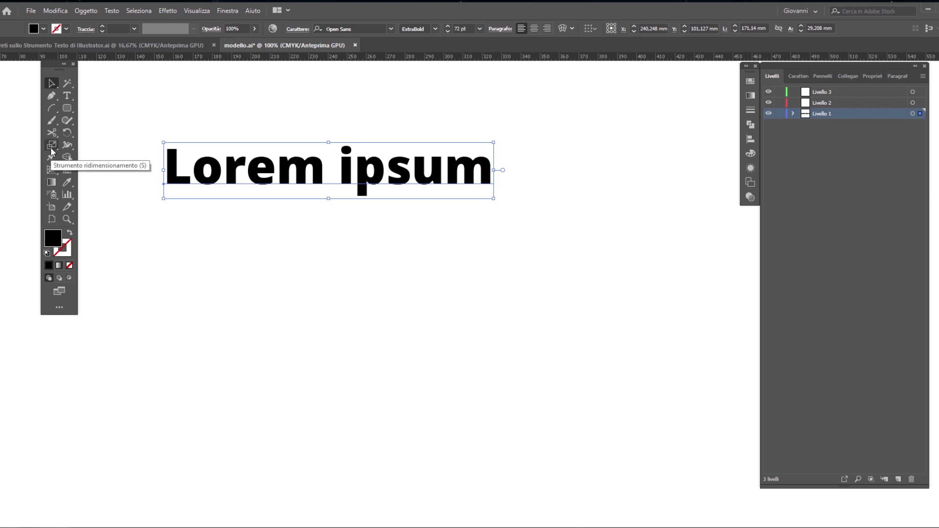
# Step: Shear the 'Lorem ipsum' text so its baseline rises toward the right
pyautogui.click(51, 145)
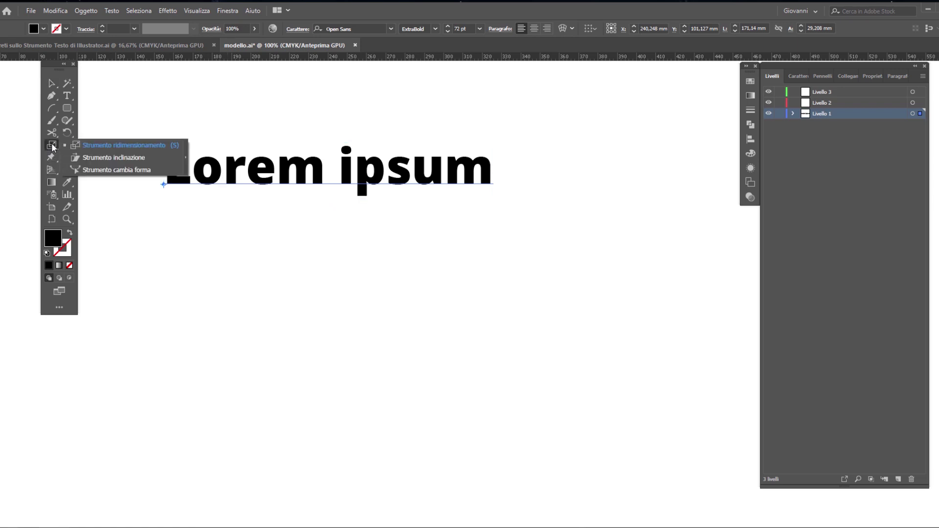
pyautogui.click(111, 158)
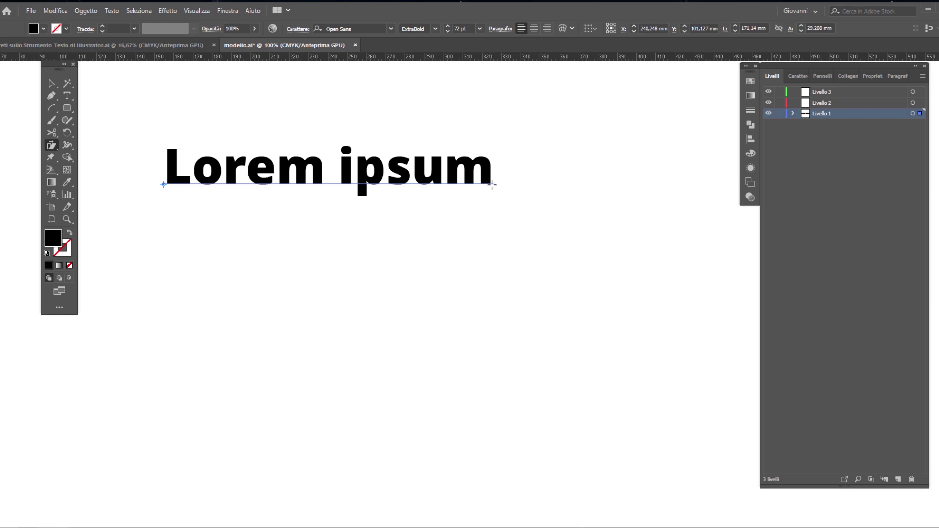
pyautogui.moveTo(492, 184)
pyautogui.mouseDown()
pyautogui.moveTo(495, 167)
pyautogui.moveTo(492, 205)
pyautogui.moveTo(493, 107)
pyautogui.moveTo(486, 293)
pyautogui.moveTo(492, 97)
pyautogui.moveTo(489, 251)
pyautogui.moveTo(488, 113)
pyautogui.mouseUp()
pyautogui.scroll(1, 482, 160)
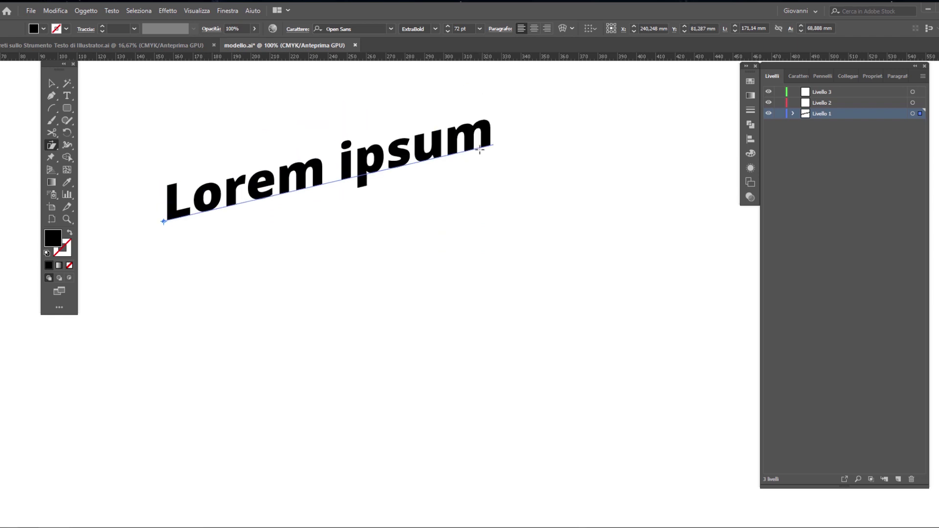
pyautogui.click(68, 96)
# Step: Retype 'orem' as 'sffwefw' and rotate the slanted text around its anchor point
pyautogui.moveTo(194, 200); pyautogui.dragTo(335, 165)
pyautogui.write('sffwefw')
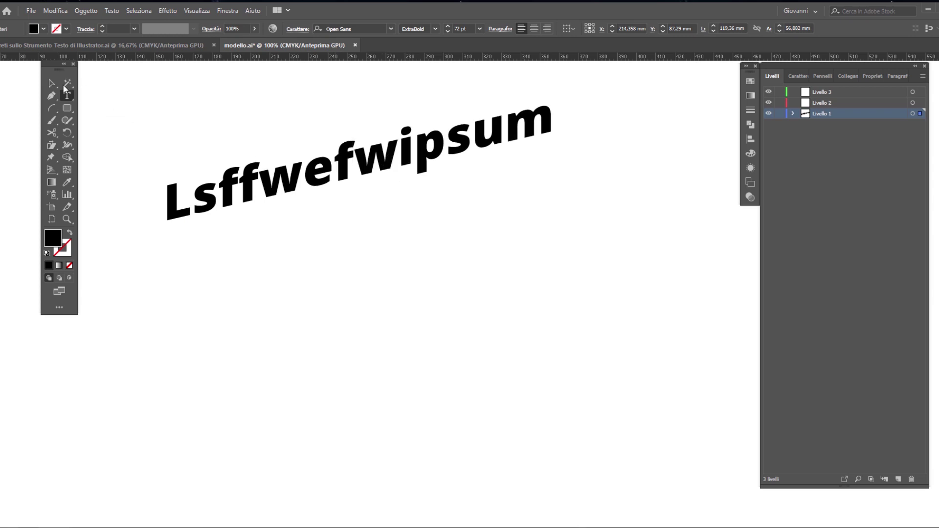
pyautogui.click(53, 84)
pyautogui.click(51, 145)
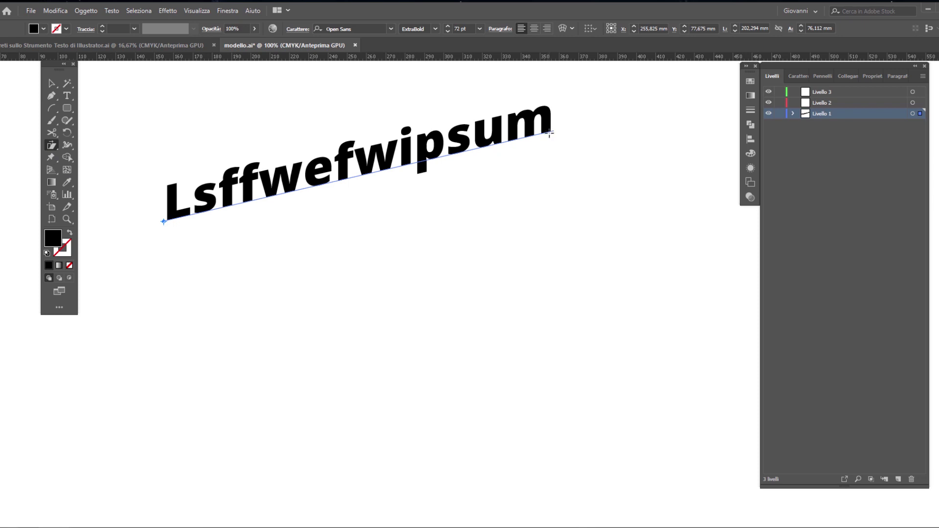
pyautogui.moveTo(549, 132)
pyautogui.mouseDown()
pyautogui.moveTo(448, 299)
pyautogui.moveTo(529, 424)
pyautogui.moveTo(515, 171)
pyautogui.moveTo(474, 166)
pyautogui.moveTo(515, 182)
pyautogui.moveTo(529, 129)
pyautogui.moveTo(540, 163)
pyautogui.moveTo(541, 285)
pyautogui.moveTo(541, 113)
pyautogui.mouseUp()
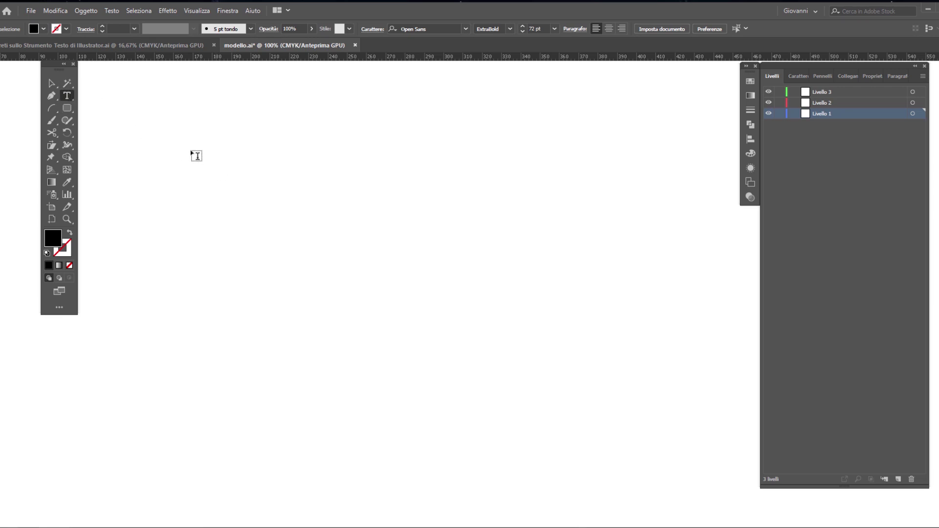
# Step: Add new 'Lorem ipsum' point text, nudge it down, and rescale it narrower and taller
pyautogui.click(201, 161)
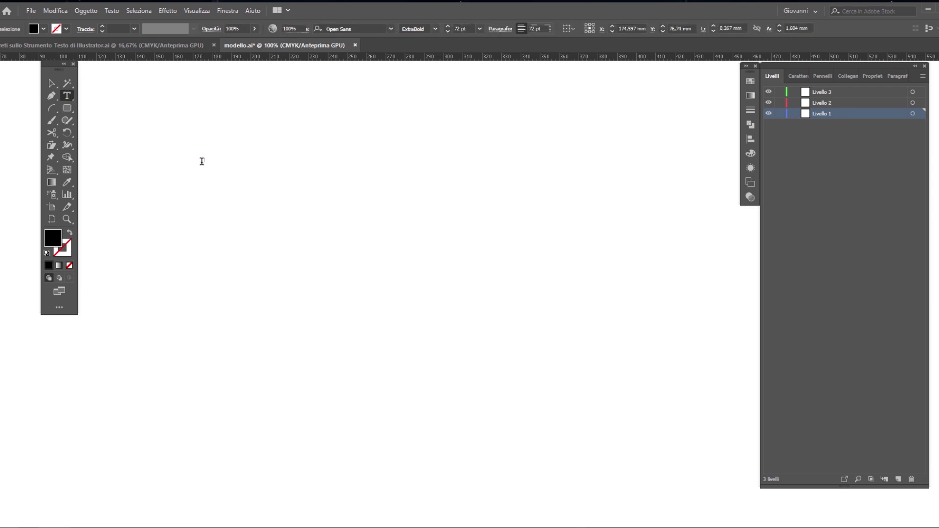
pyautogui.write('Lorem ipsum')
pyautogui.click(50, 82)
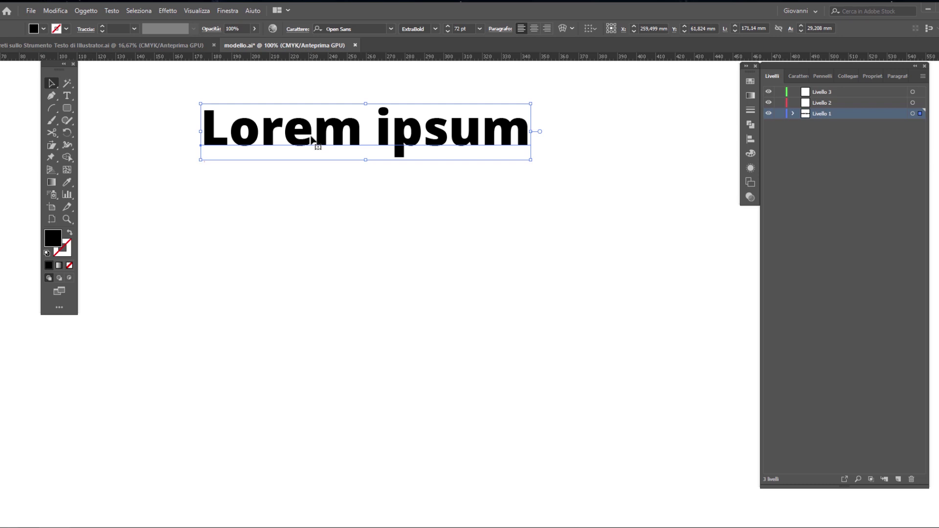
pyautogui.moveTo(318, 144); pyautogui.dragTo(319, 152)
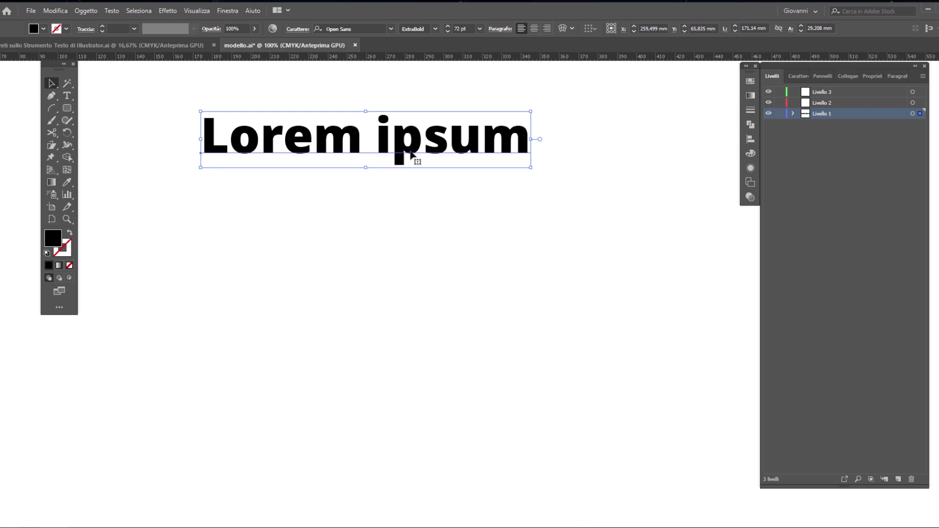
pyautogui.moveTo(531, 141)
pyautogui.mouseDown()
pyautogui.moveTo(386, 139)
pyautogui.moveTo(501, 139)
pyautogui.mouseUp()
pyautogui.moveTo(351, 167)
pyautogui.mouseDown()
pyautogui.moveTo(354, 233)
pyautogui.moveTo(350, 177)
pyautogui.mouseUp()
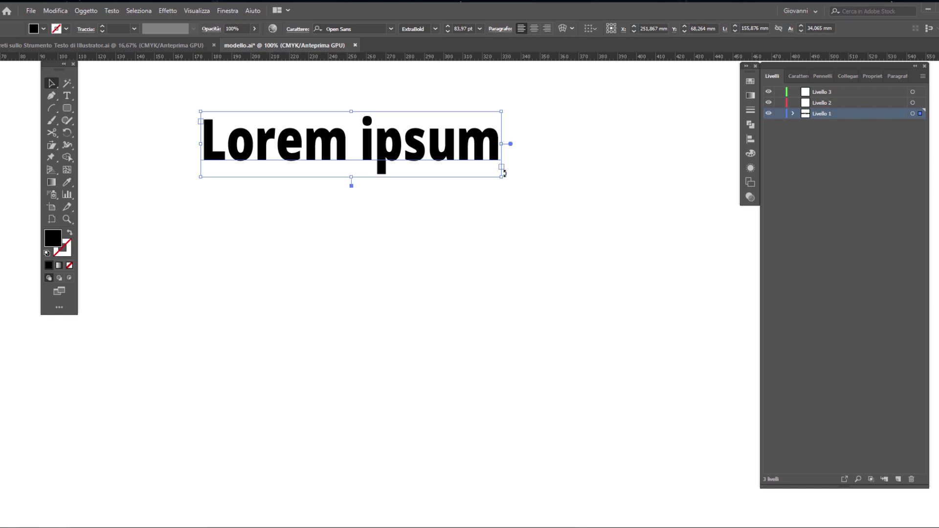
# Step: Narrow the 'Lorem ipsum' frame to wrap onto two lines, then widen it back to one
pyautogui.moveTo(501, 176)
pyautogui.mouseDown()
pyautogui.moveTo(460, 180)
pyautogui.moveTo(356, 281)
pyautogui.moveTo(363, 255)
pyautogui.mouseUp()
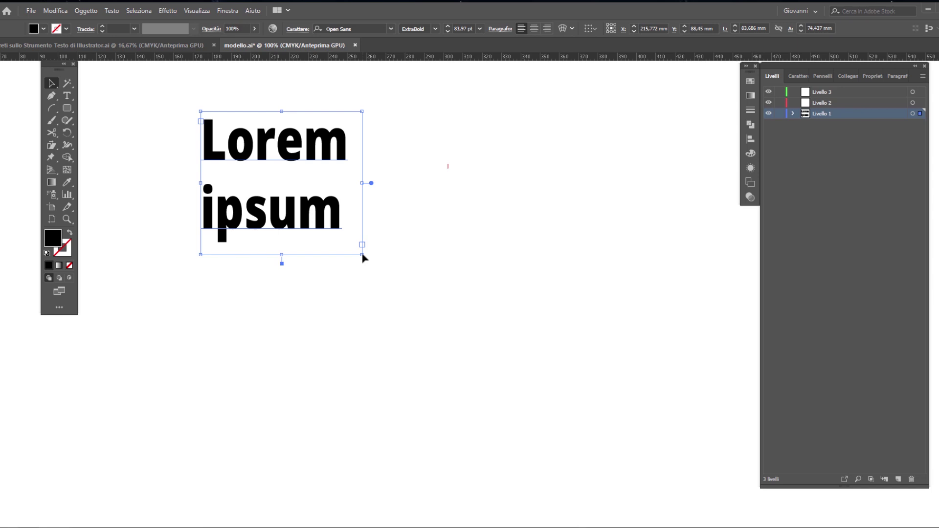
pyautogui.moveTo(364, 255)
pyautogui.mouseDown()
pyautogui.moveTo(513, 192)
pyautogui.moveTo(364, 264)
pyautogui.moveTo(528, 213)
pyautogui.moveTo(369, 315)
pyautogui.moveTo(353, 308)
pyautogui.moveTo(507, 191)
pyautogui.mouseUp()
# Step: Draw a placeholder-text area below the heading and pull its corner in so the text rewraps
pyautogui.moveTo(199, 239); pyautogui.dragTo(638, 481)
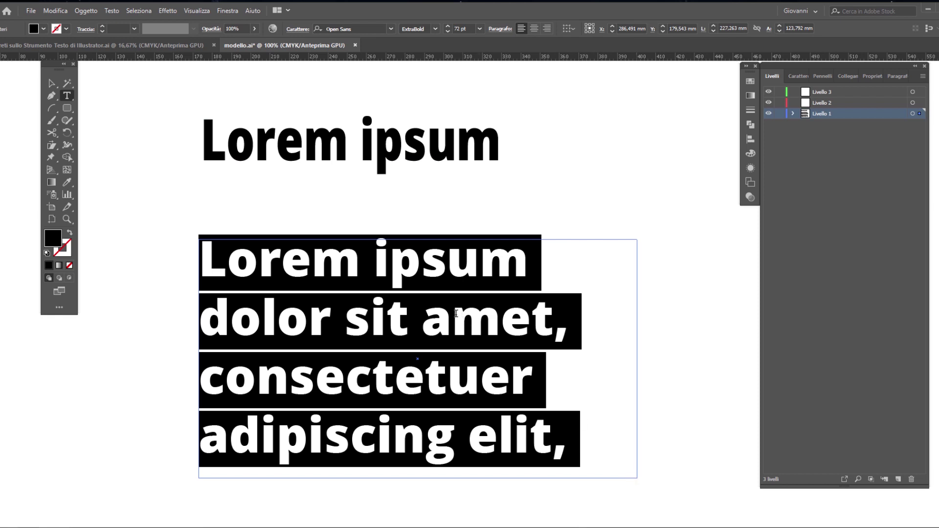
pyautogui.click(455, 316)
pyautogui.press('Escape')
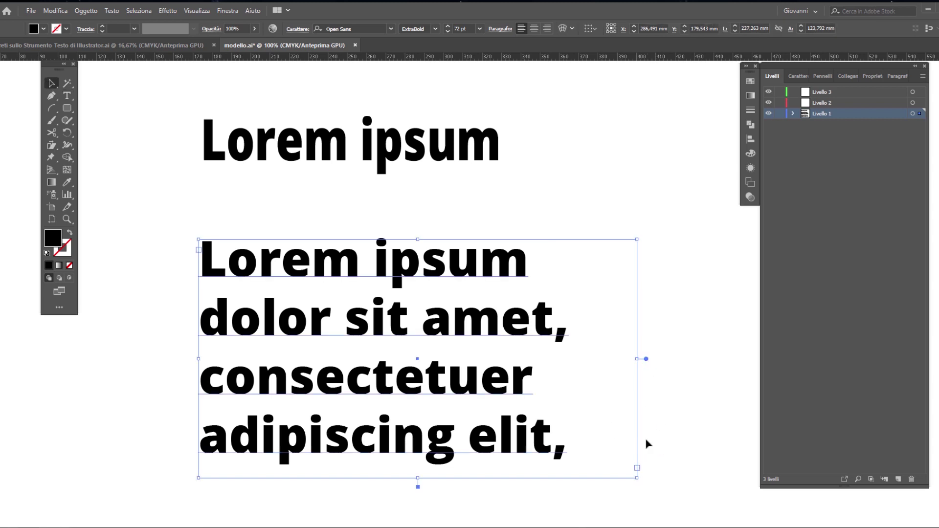
pyautogui.moveTo(636, 478)
pyautogui.mouseDown()
pyautogui.moveTo(519, 482)
pyautogui.moveTo(685, 356)
pyautogui.moveTo(663, 394)
pyautogui.moveTo(526, 440)
pyautogui.moveTo(643, 386)
pyautogui.mouseUp()
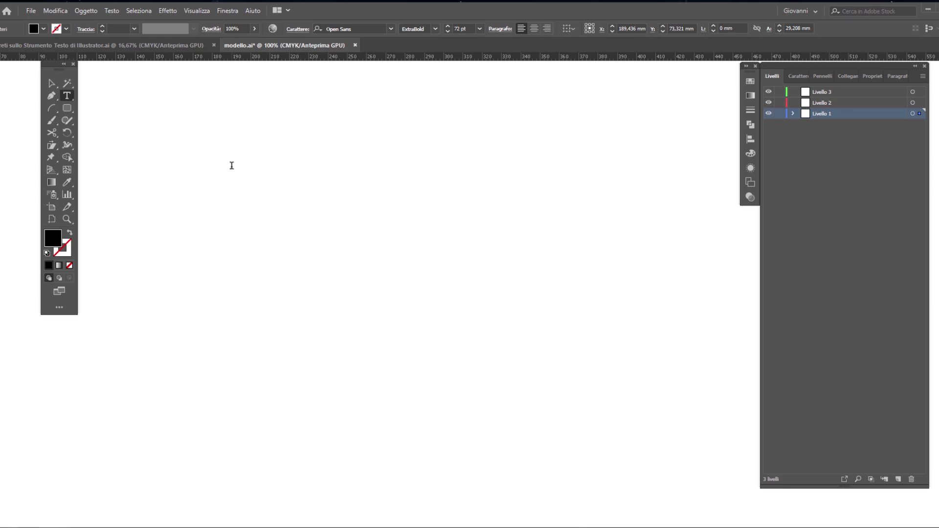
# Step: Type the heading 'Titolo1' and Alt-drag a copy directly beneath it
pyautogui.write('Titolo')
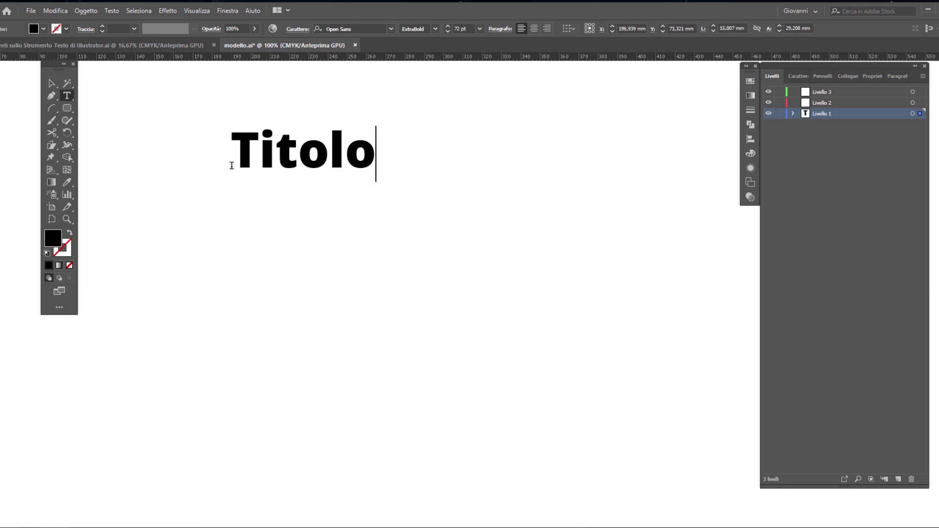
pyautogui.write('1')
pyautogui.press('Escape')
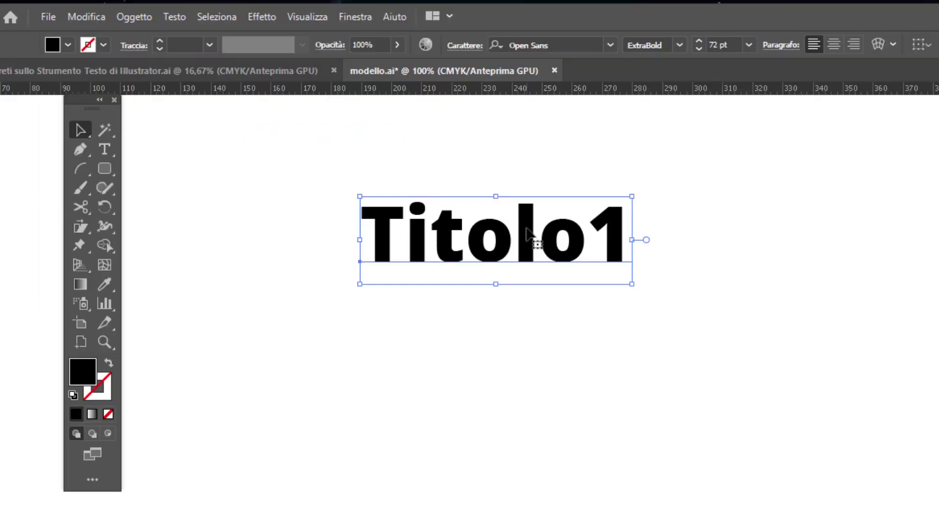
pyautogui.moveTo(527, 230); pyautogui.dragTo(528, 318)
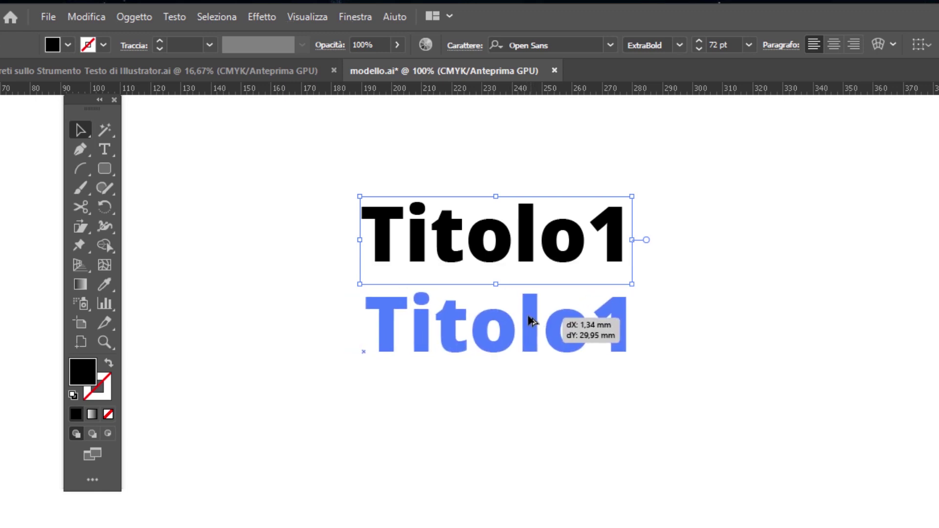
pyautogui.click(528, 244)
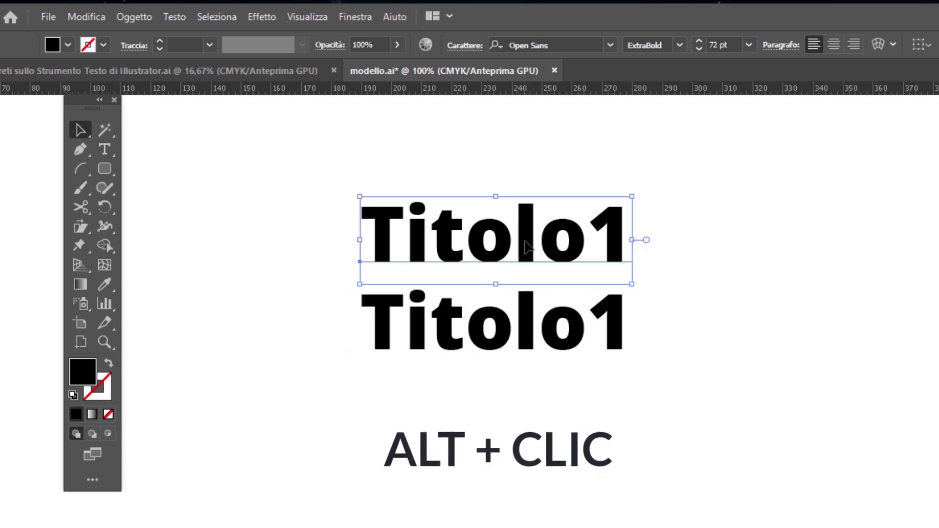
# Step: Select the lower Titolo1 and start editing its 72 pt size in the Carattere panel
pyautogui.click(87, 17)
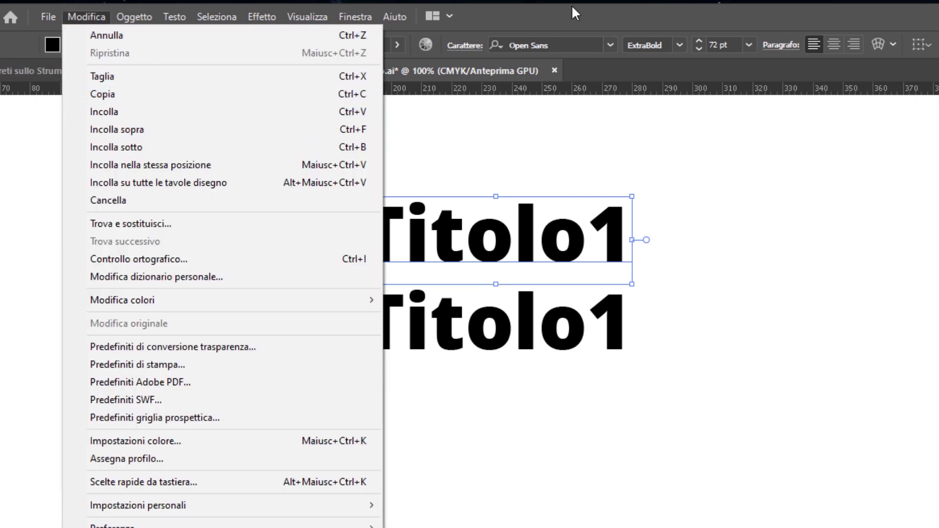
pyautogui.click(567, 338)
pyautogui.click(547, 335)
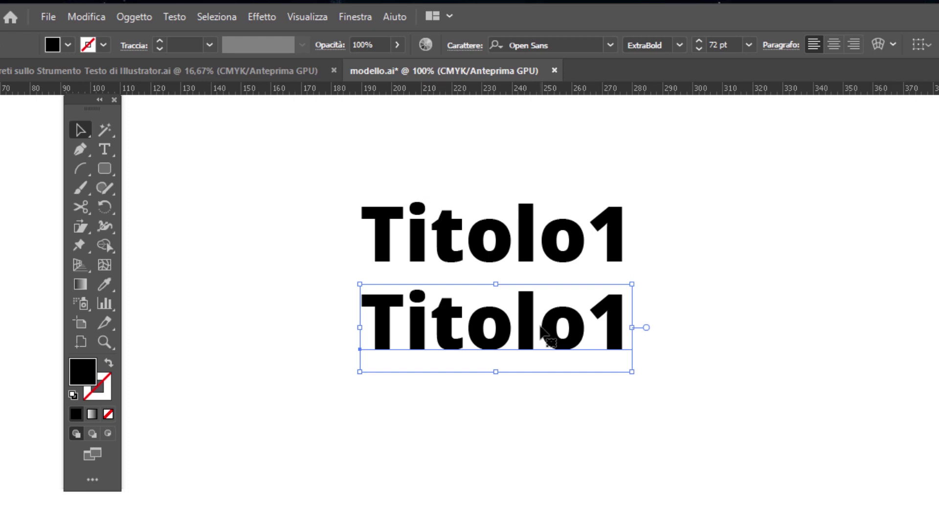
pyautogui.click(462, 45)
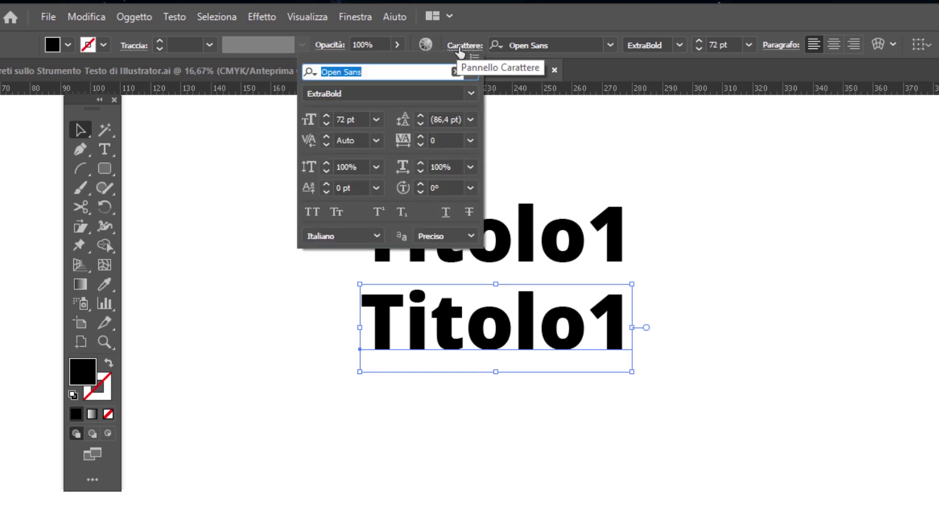
pyautogui.click(360, 16)
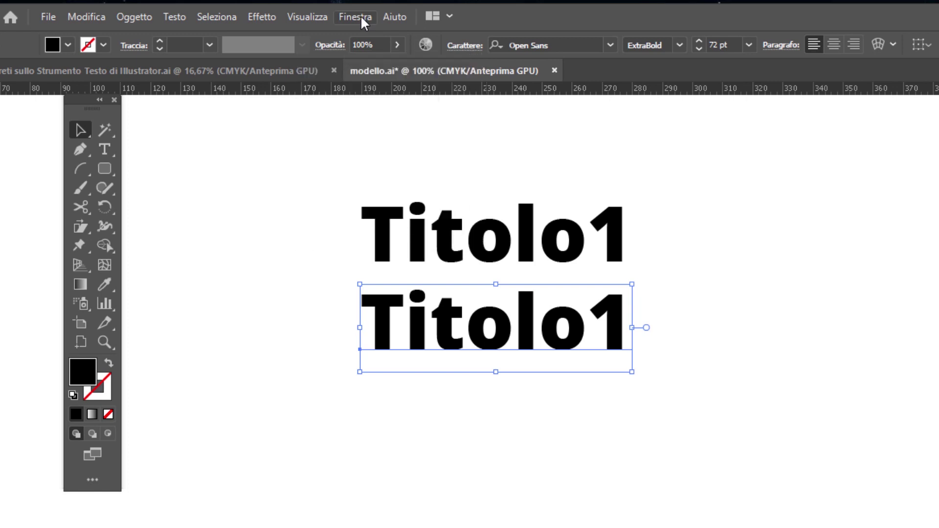
pyautogui.click(360, 16)
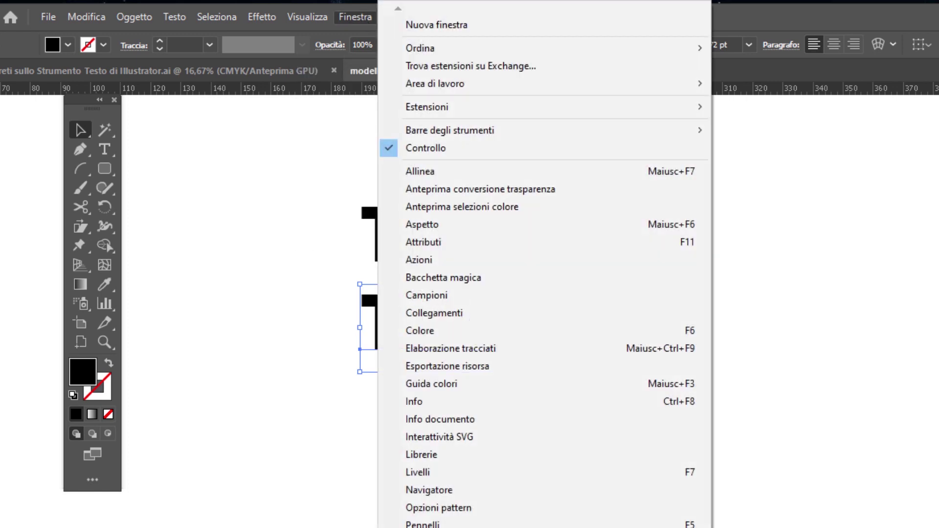
pyautogui.click(367, 197)
pyautogui.click(460, 47)
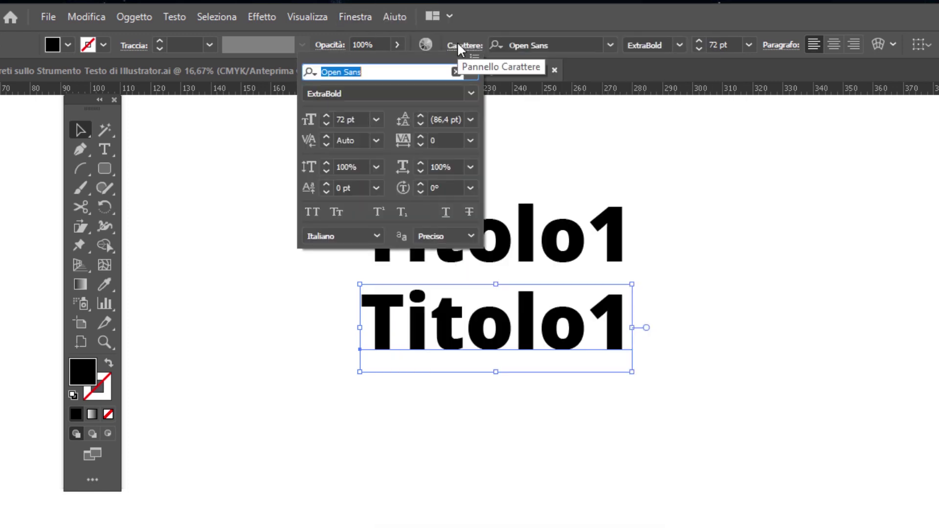
pyautogui.click(359, 119)
pyautogui.write('/')
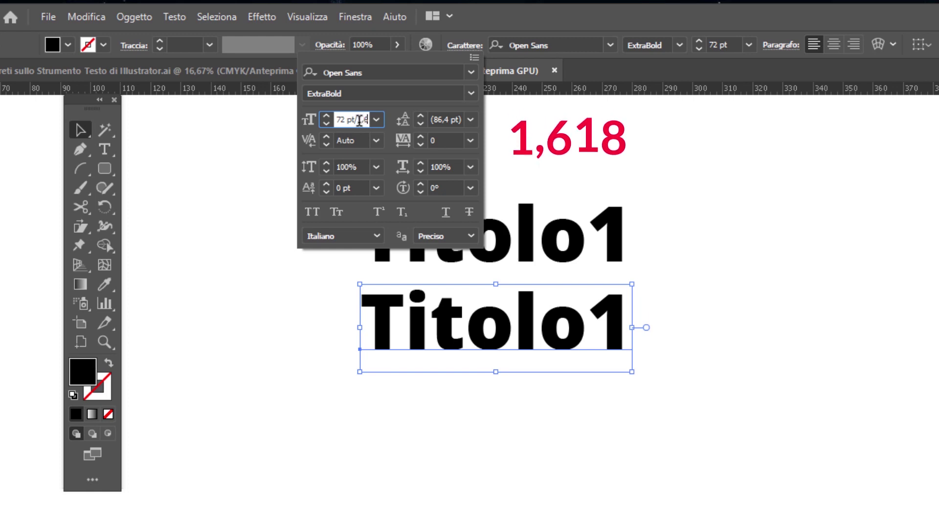
# Step: Divide the copy's size by 1,618 to 44,5 pt and move it up under Titolo1
pyautogui.write('1,618')
pyautogui.press('Tab')
pyautogui.click(497, 308)
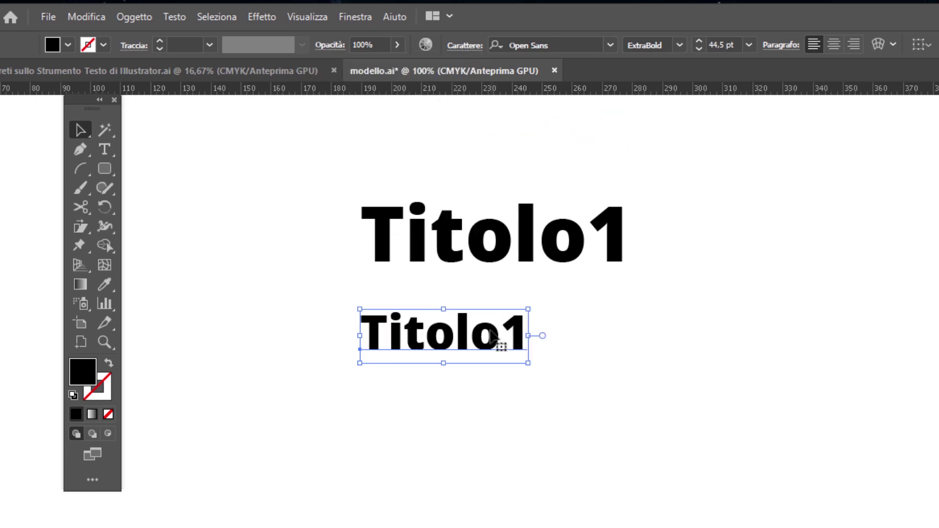
pyautogui.moveTo(487, 349); pyautogui.dragTo(491, 322)
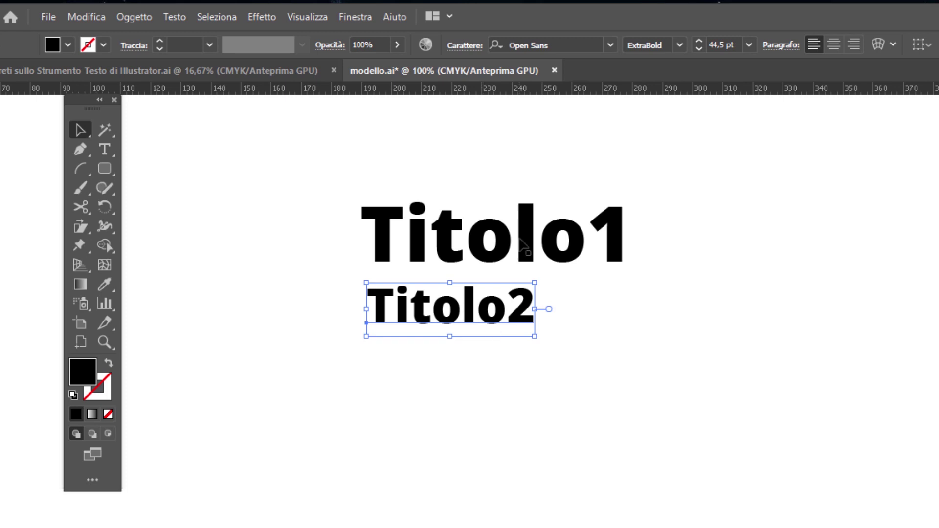
# Step: Snap Titolo2's left edge to a vertical guide and Alt-drag a duplicate below it
pyautogui.click(451, 392)
pyautogui.moveTo(355, 234); pyautogui.dragTo(362, 239)
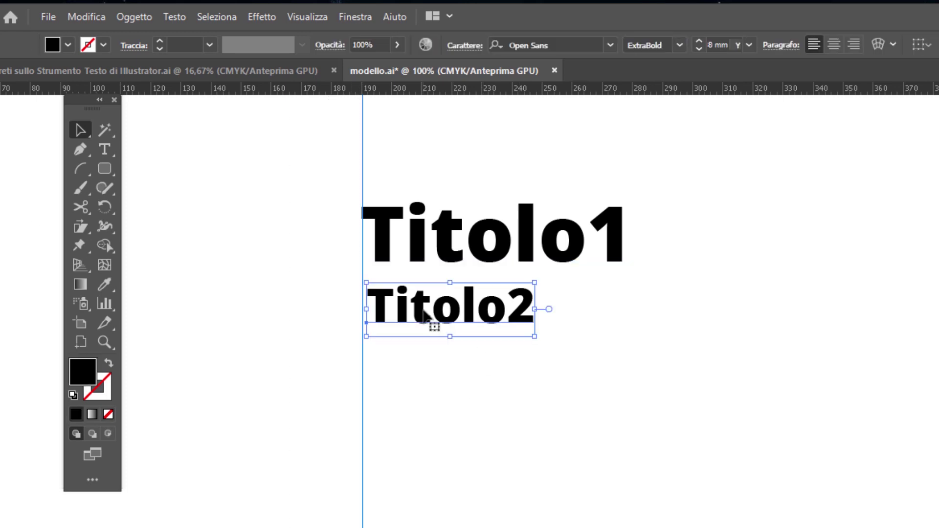
pyautogui.moveTo(433, 325); pyautogui.dragTo(423, 316)
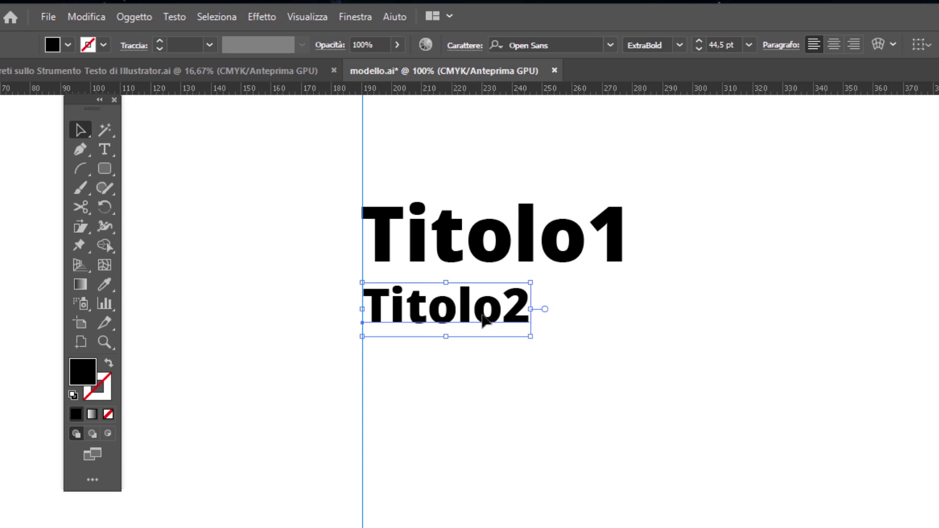
pyautogui.moveTo(482, 312); pyautogui.dragTo(482, 372)
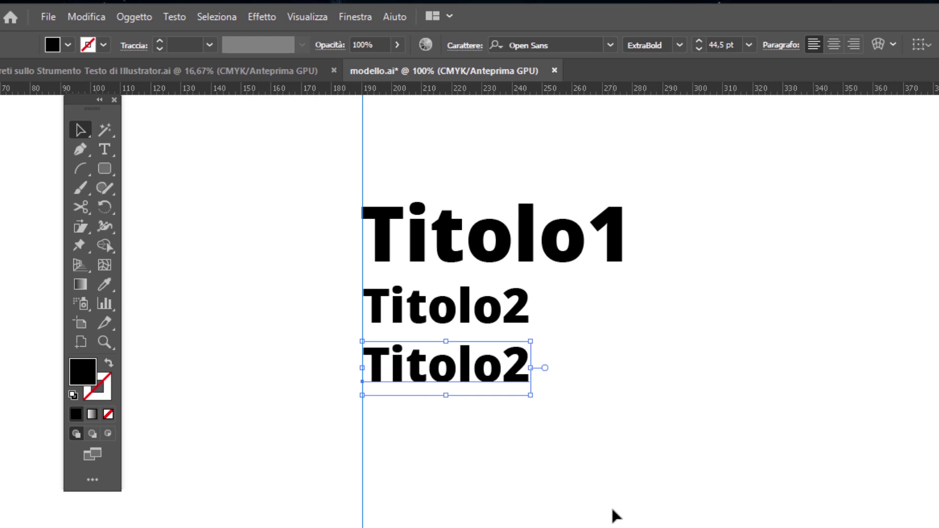
# Step: Nudge the Titolo2 copy lower and retype it as 'Titolo3'
pyautogui.moveTo(519, 383); pyautogui.dragTo(511, 387)
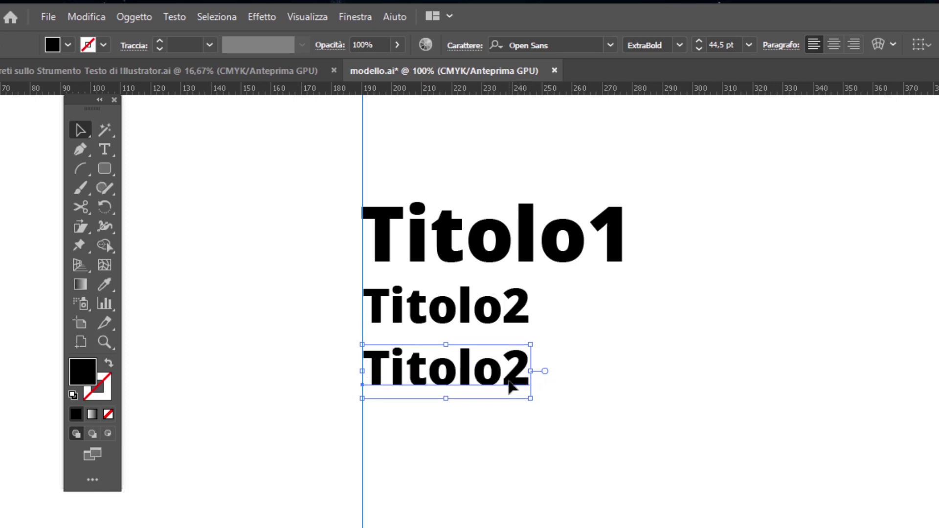
pyautogui.doubleClick(511, 386)
pyautogui.hotkey('shift', 'Left')
pyautogui.write('3')
pyautogui.press('Escape')
# Step: Divide Titolo3's font size by 1,618 to 27,5 pt in the Carattere panel
pyautogui.click(468, 51)
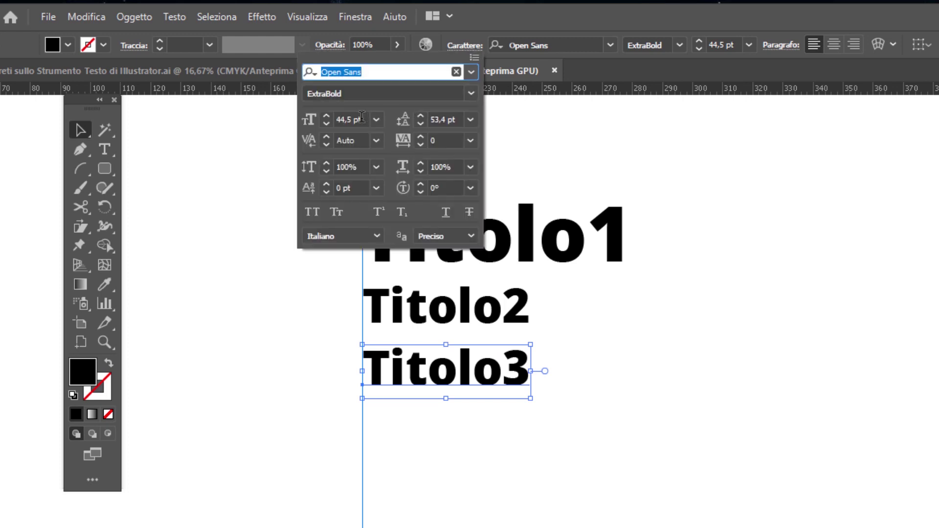
pyautogui.click(362, 118)
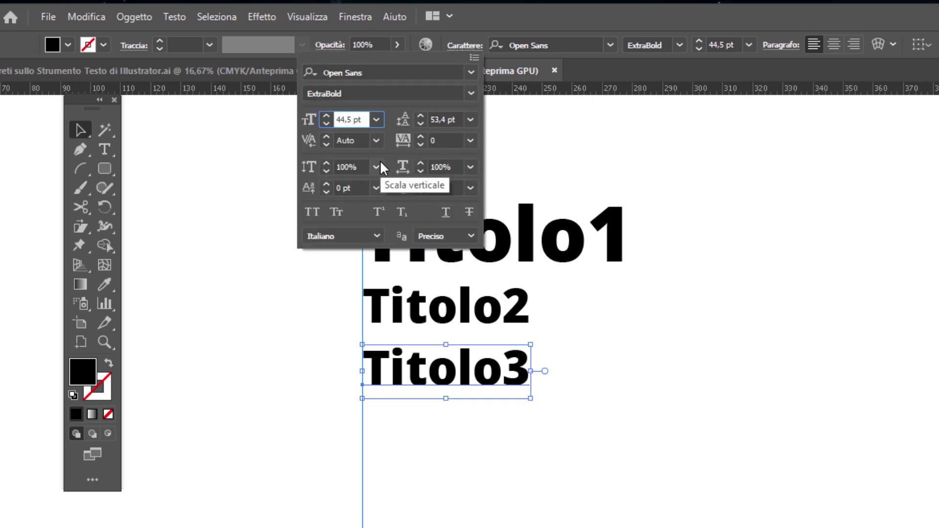
pyautogui.write('/')
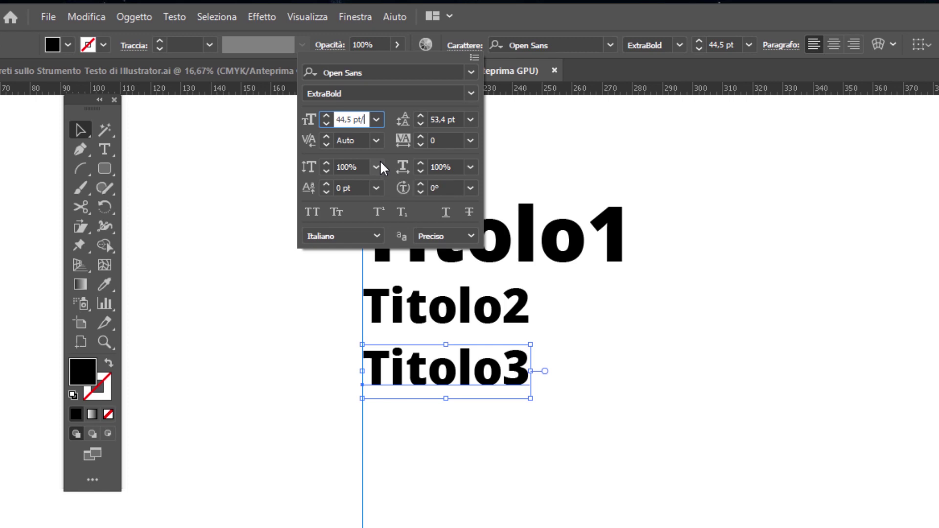
pyautogui.write('1,')
pyautogui.write('618')
pyautogui.press('Tab')
pyautogui.press('Return')
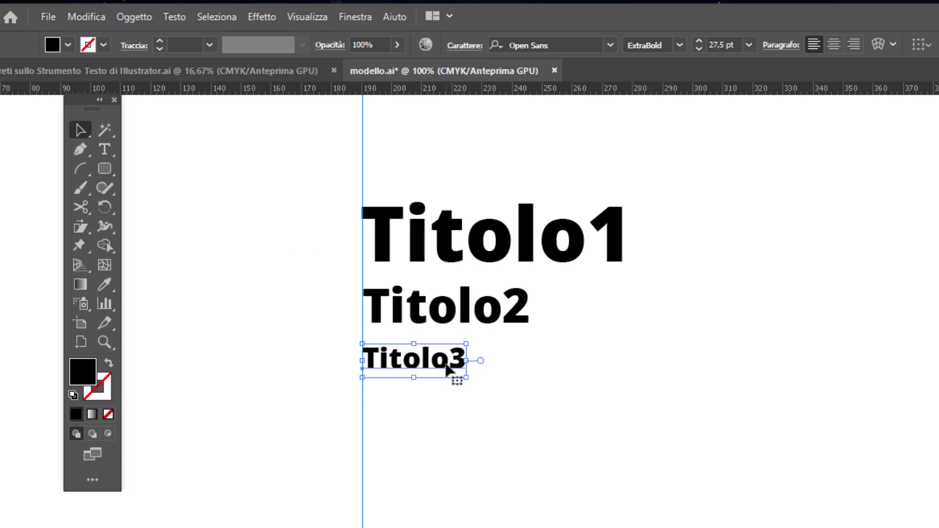
# Step: Set Titolo2 to Regular and Titolo3 to Italic, then Alt-drag a Titolo3 copy below
pyautogui.click(468, 320)
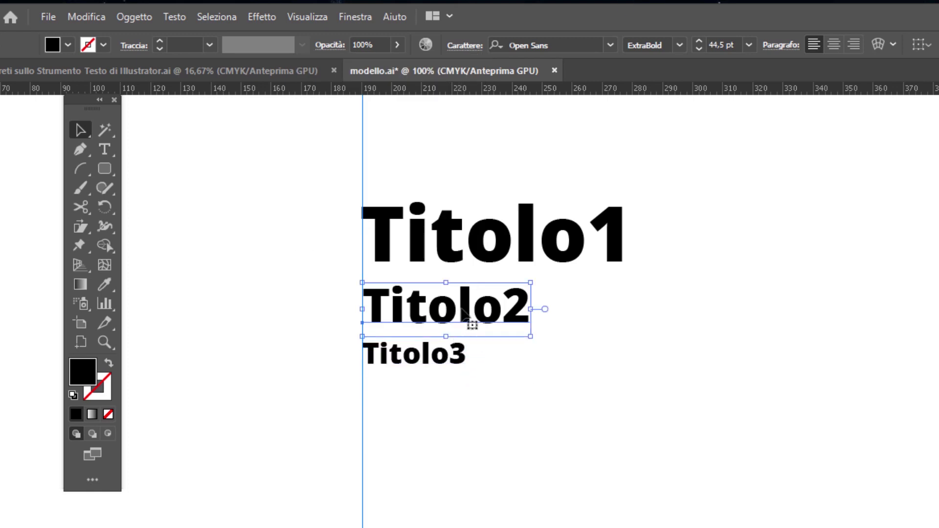
pyautogui.click(680, 45)
pyautogui.click(646, 96)
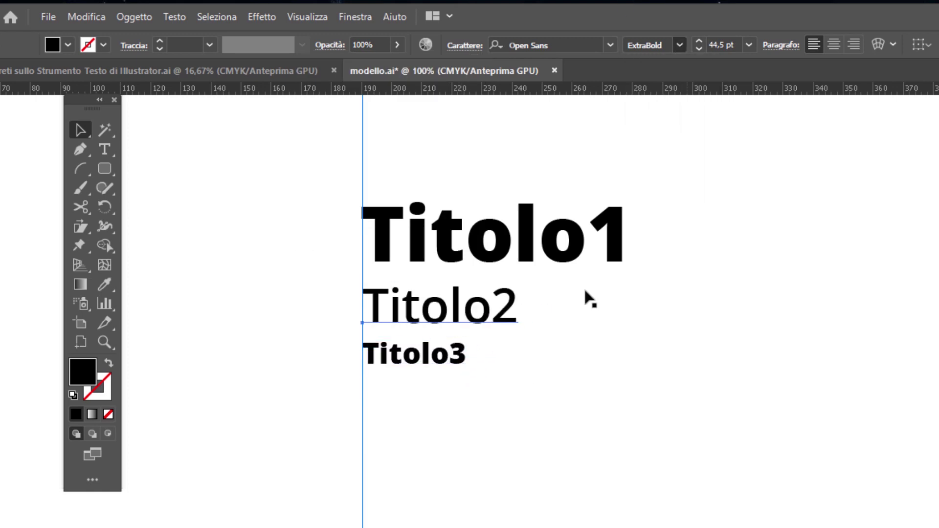
pyautogui.click(416, 353)
pyautogui.click(680, 45)
pyautogui.click(678, 115)
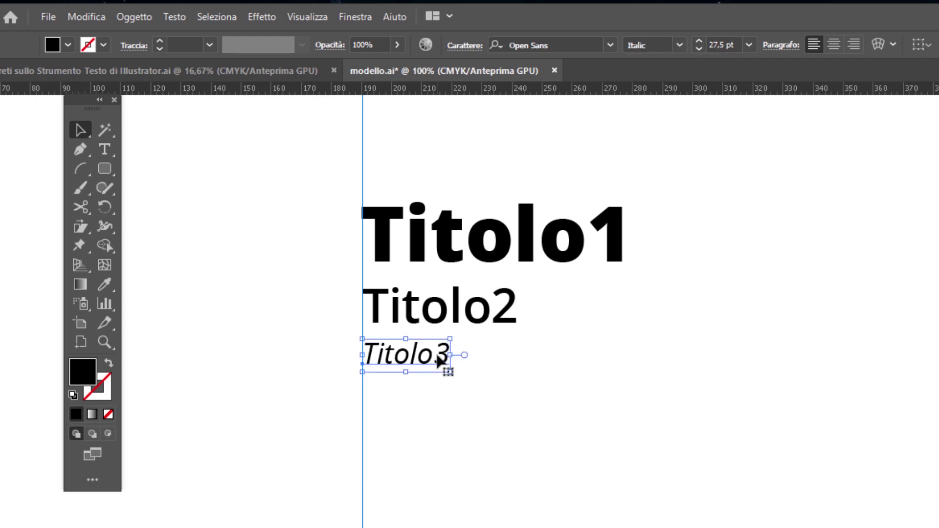
pyautogui.moveTo(438, 356)
pyautogui.mouseDown()
pyautogui.moveTo(439, 396)
pyautogui.moveTo(457, 389)
pyautogui.mouseUp()
# Step: Retype the copied line as 'Titolo4' and set its size to 17 pt
pyautogui.write('tolo')
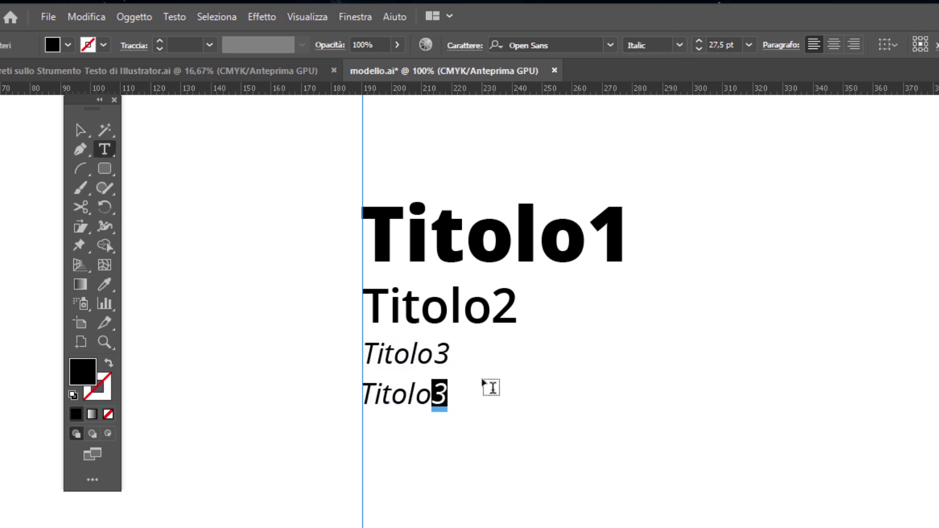
pyautogui.write('4')
pyautogui.press('Escape')
pyautogui.click(465, 45)
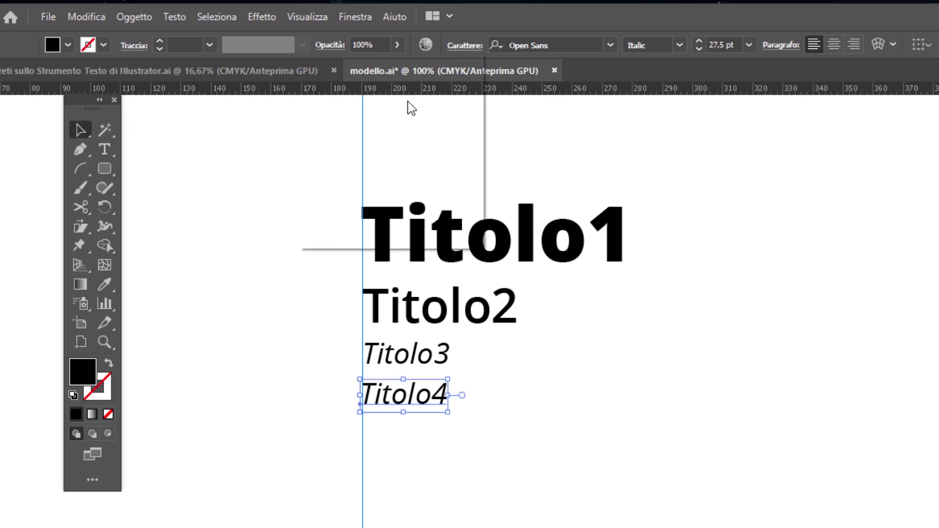
pyautogui.click(366, 120)
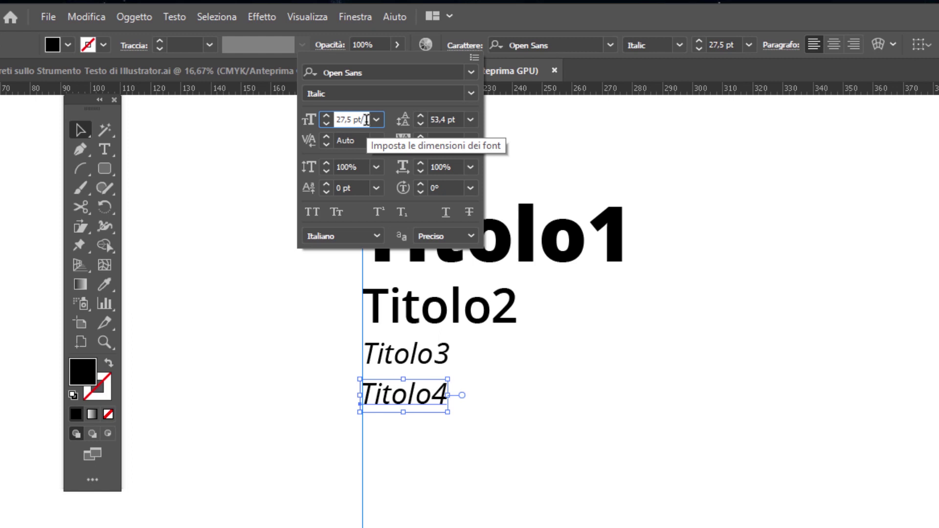
pyautogui.write('17')
pyautogui.press('Tab')
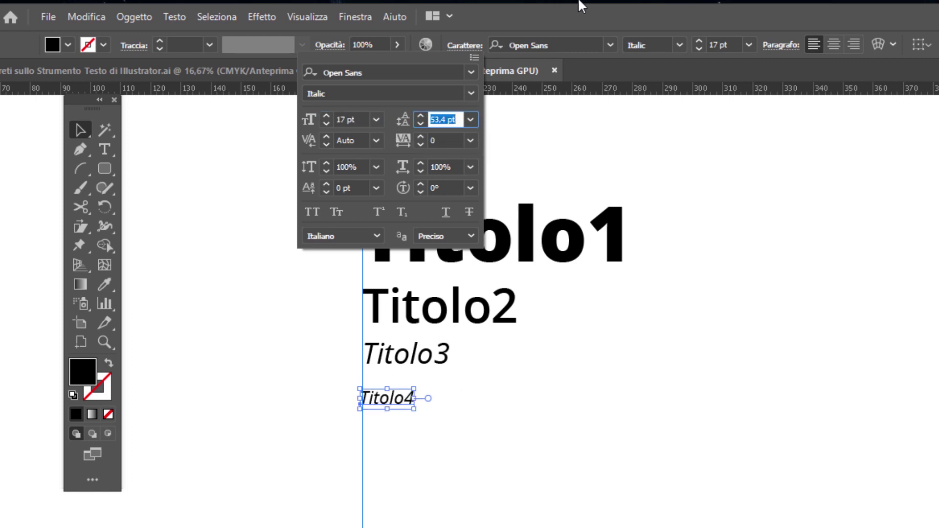
pyautogui.press('Return')
# Step: Set Titolo4 to Regular style and place a duplicate beneath it
pyautogui.click(678, 49)
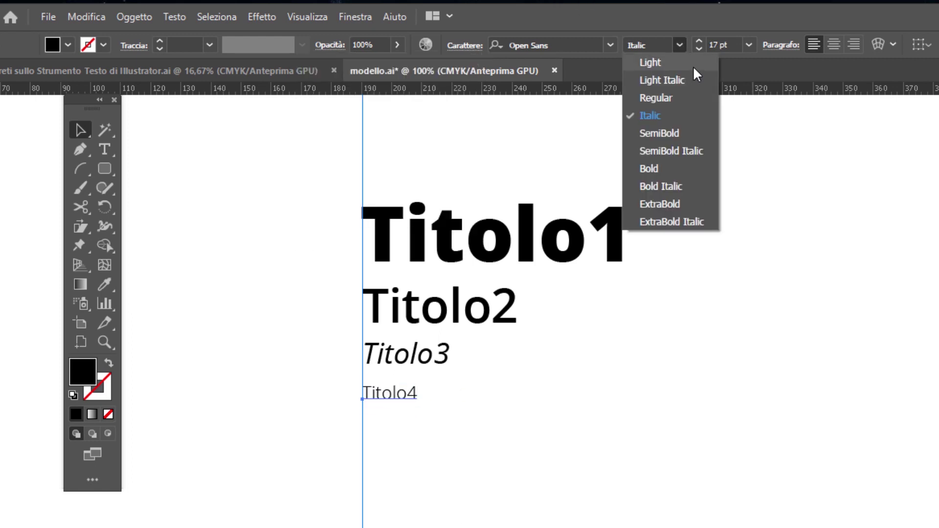
pyautogui.click(671, 97)
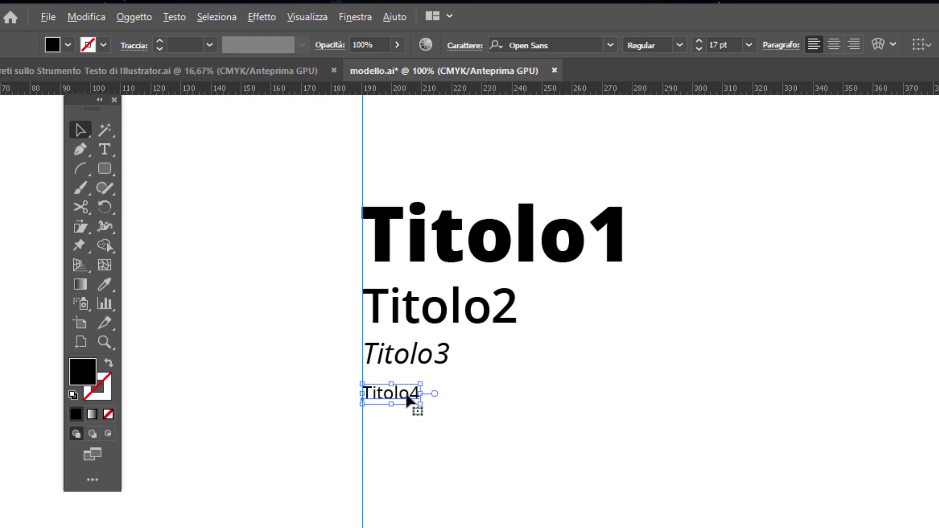
pyautogui.moveTo(407, 400); pyautogui.dragTo(415, 421)
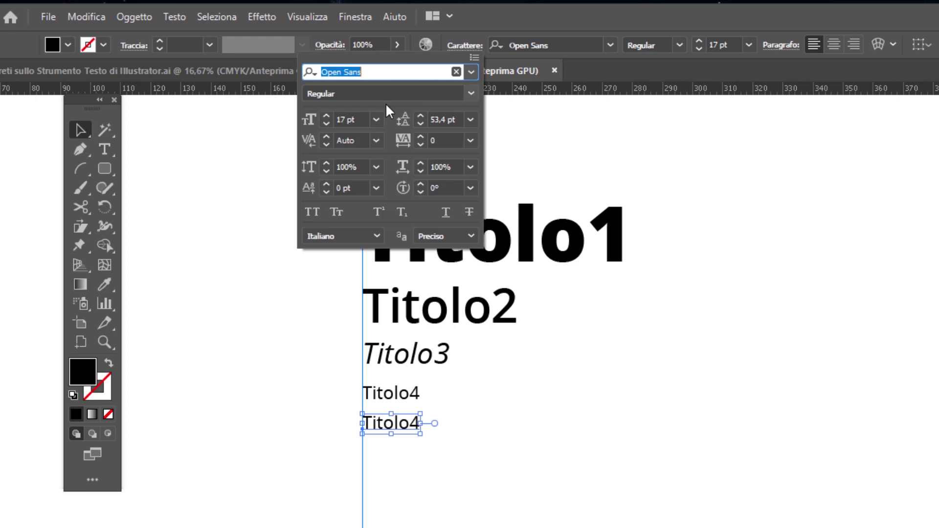
# Step: Shrink the duplicate to 10.51 pt (17/1.2) and retype it as 'testo paragrafo'
pyautogui.click(363, 119)
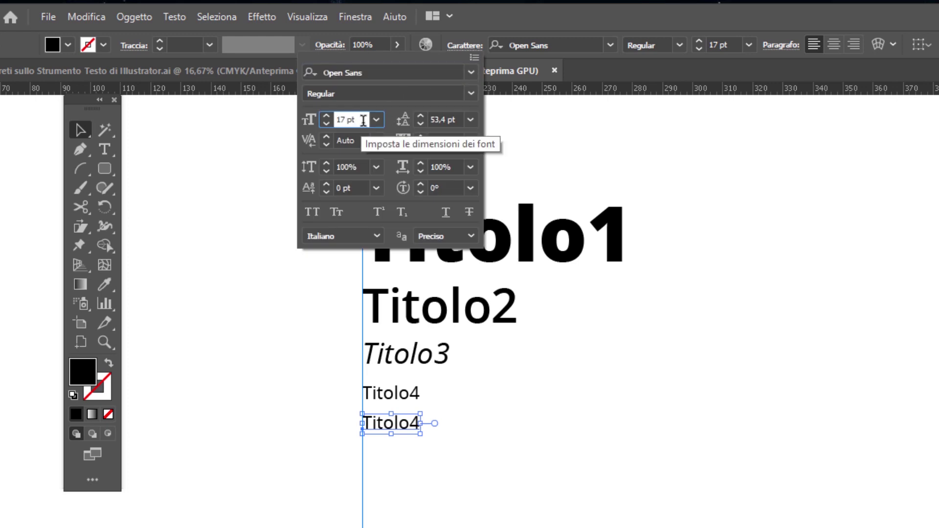
pyautogui.write('/1,2')
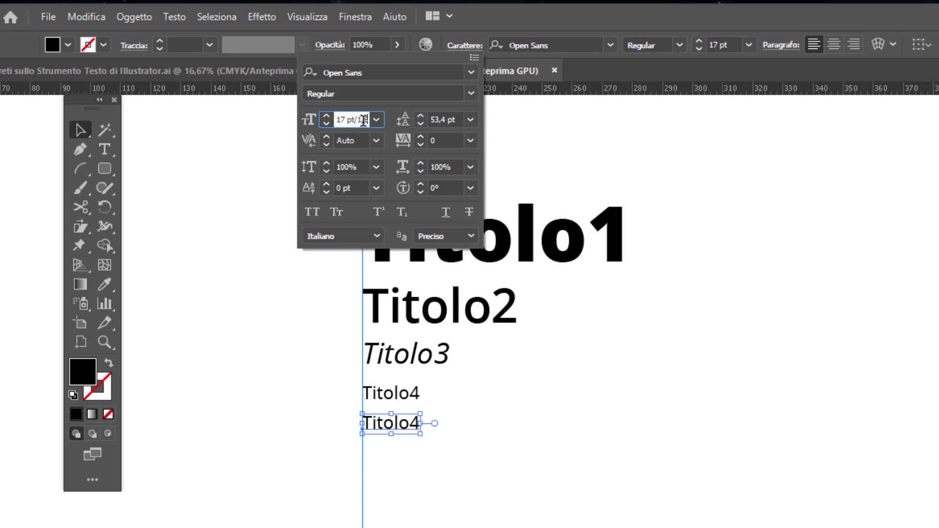
pyautogui.press('Return')
pyautogui.doubleClick(389, 424)
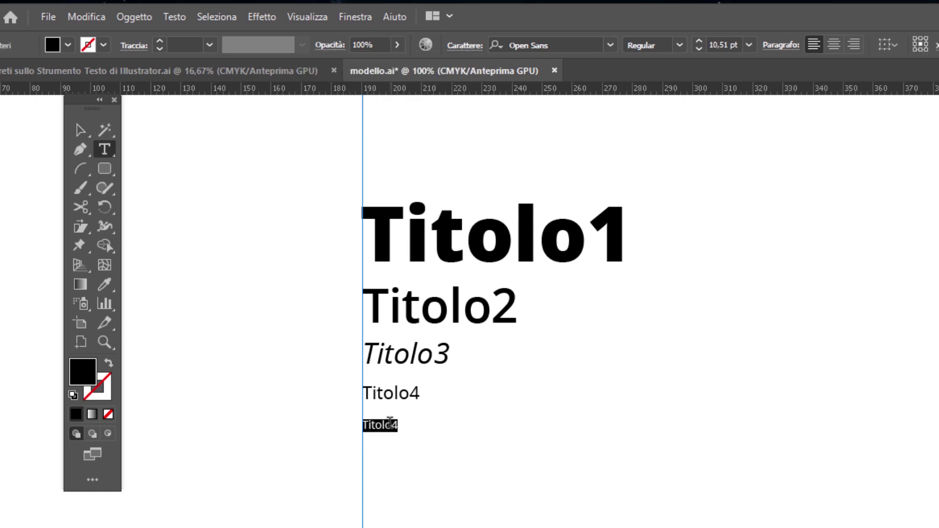
pyautogui.write('t')
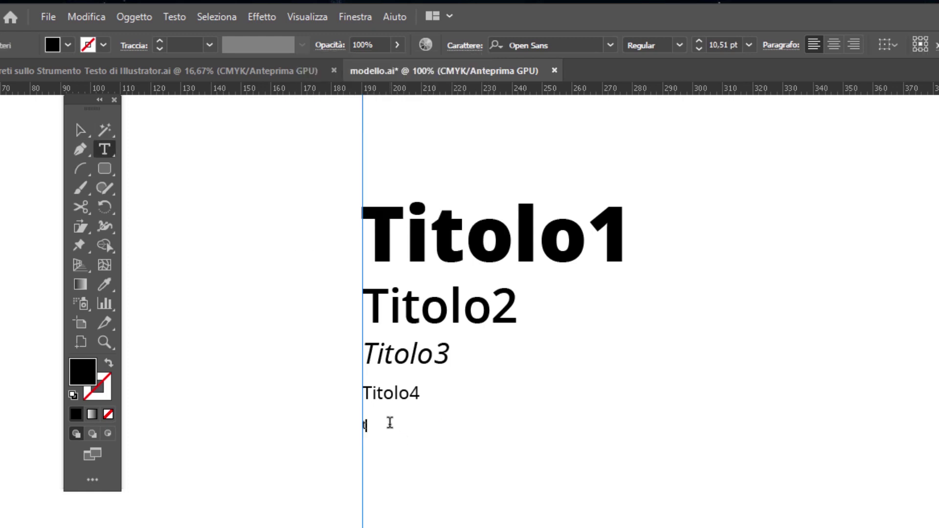
pyautogui.write('esto paragrafo')
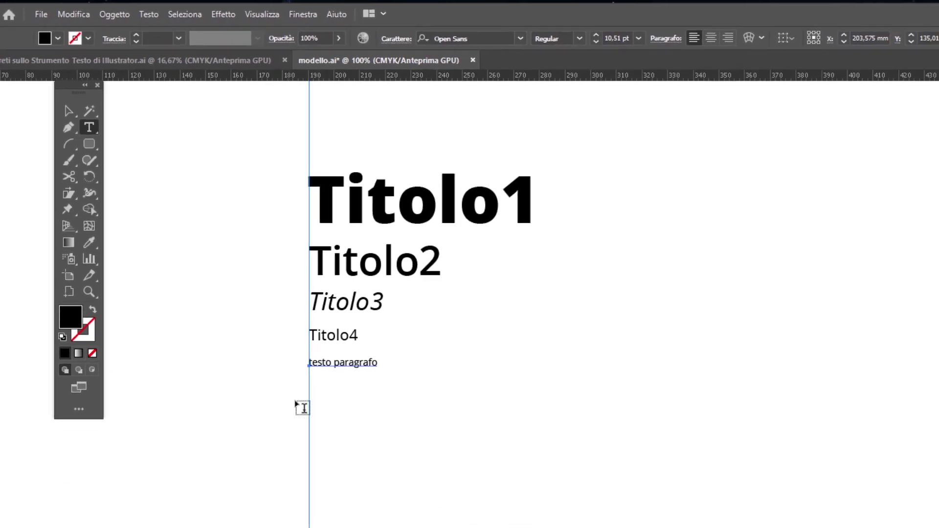
# Step: Add a Lorem ipsum body text area below the headings with tighter leading
pyautogui.moveTo(256, 329); pyautogui.dragTo(657, 483)
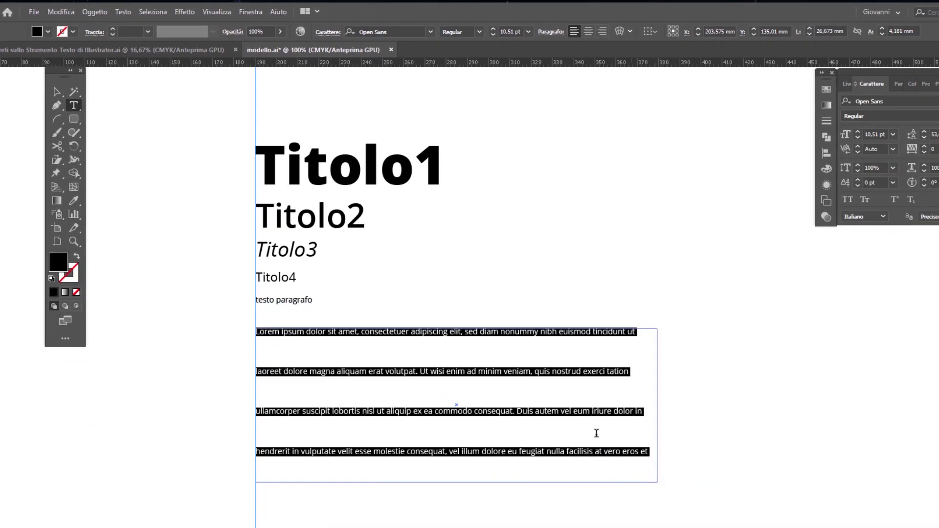
pyautogui.click(328, 33)
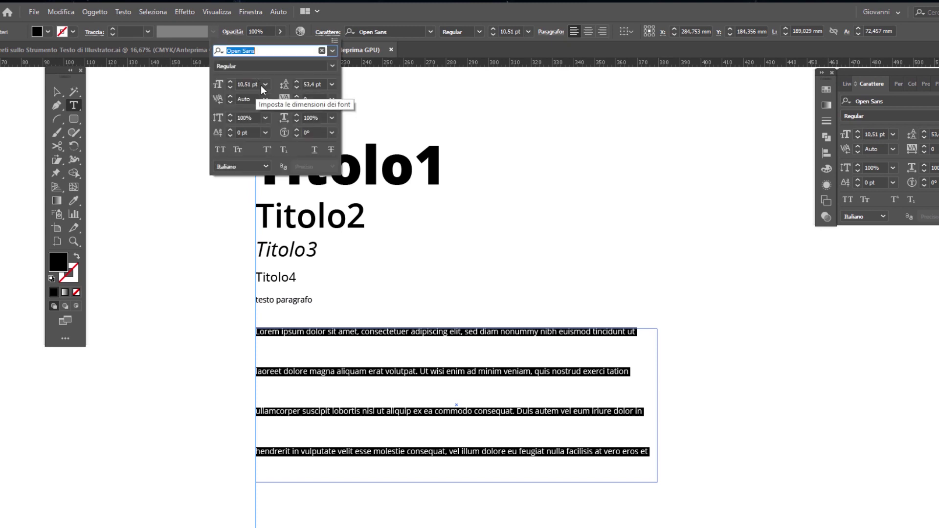
pyautogui.click(332, 84)
pyautogui.click(345, 155)
pyautogui.press('Escape')
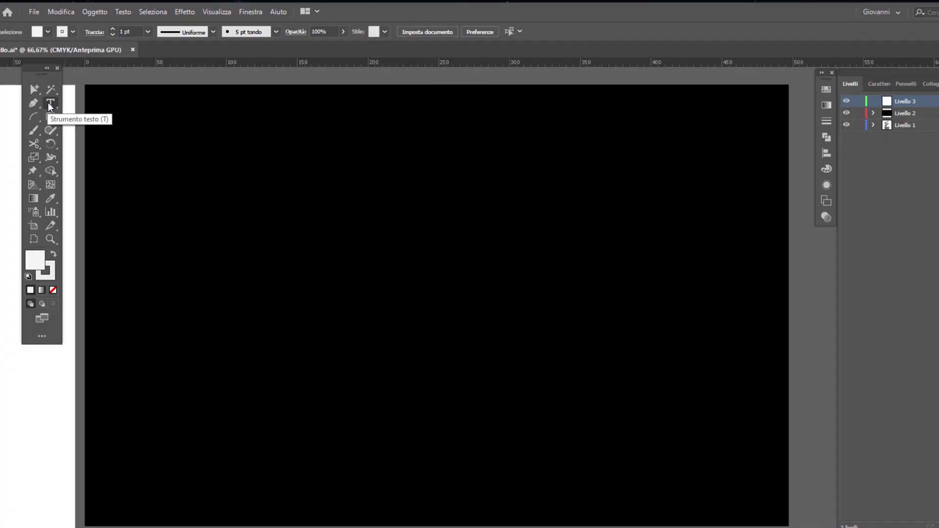
# Step: Place a new 'Lorem ipsum' text object on the black artboard with white fill
pyautogui.click(50, 117)
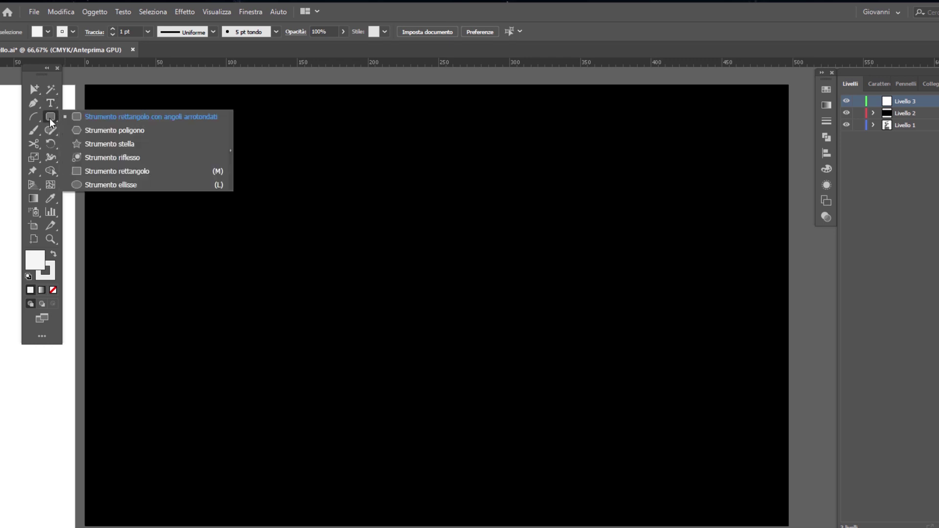
pyautogui.click(98, 171)
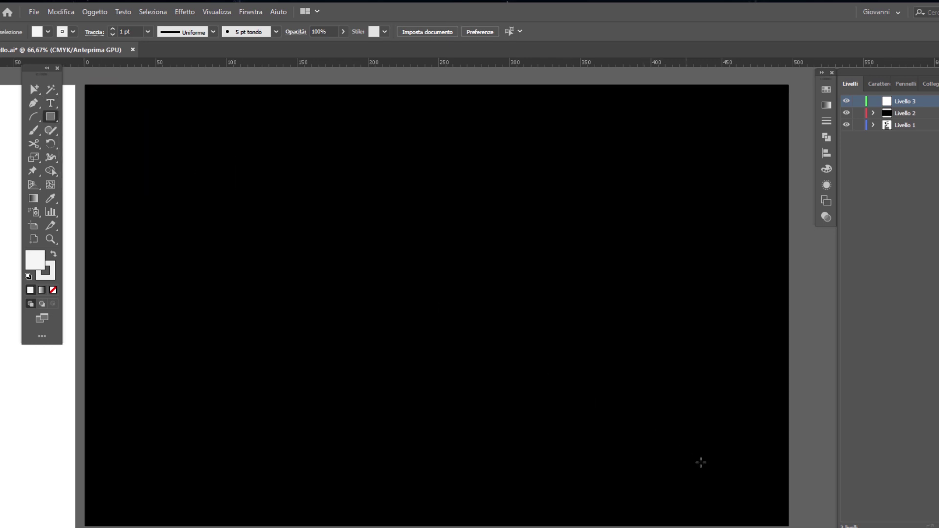
pyautogui.click(50, 103)
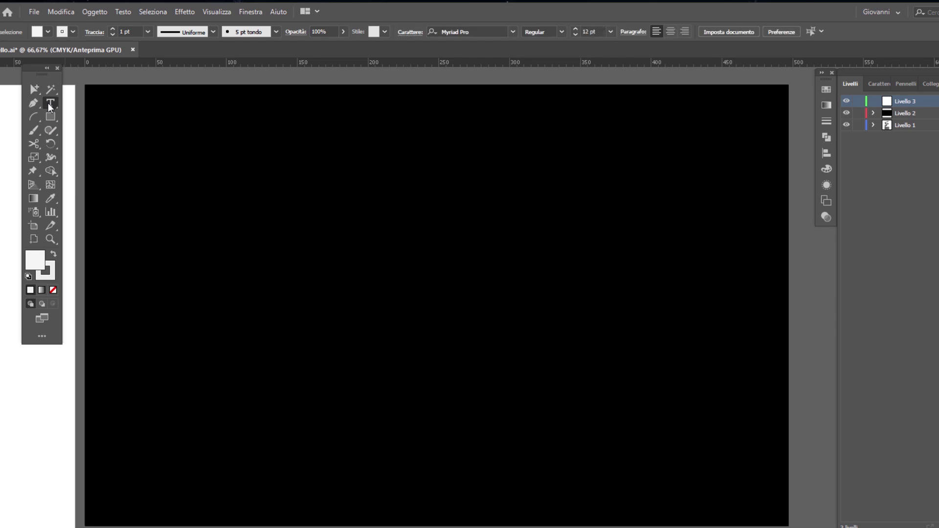
pyautogui.click(297, 230)
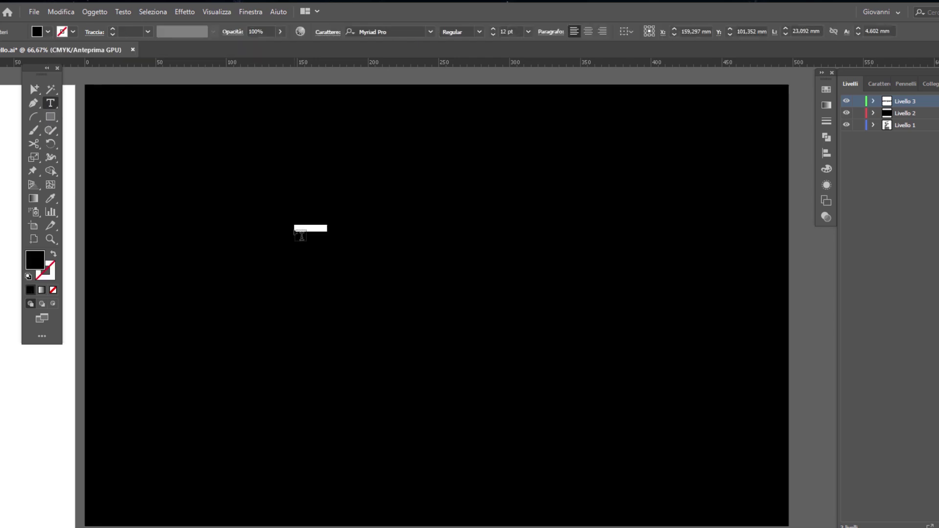
pyautogui.click(48, 32)
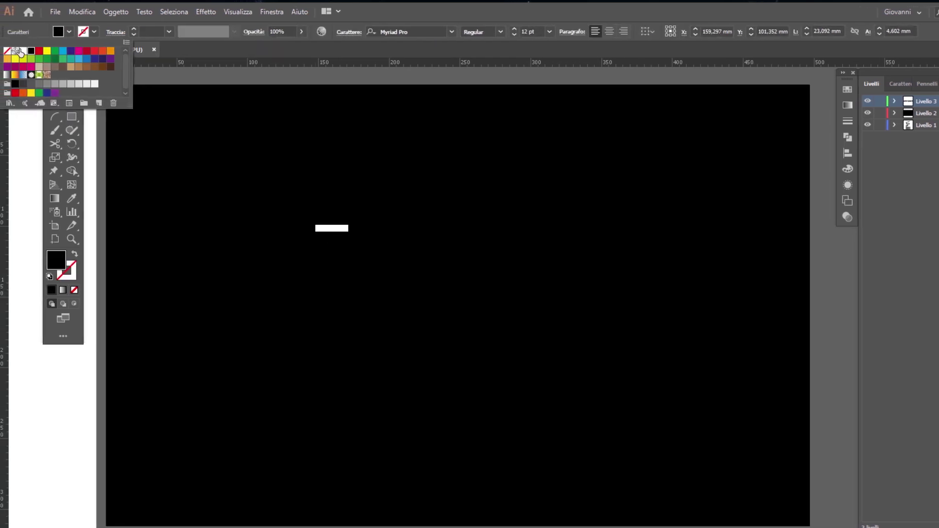
pyautogui.click(21, 51)
pyautogui.press('Escape')
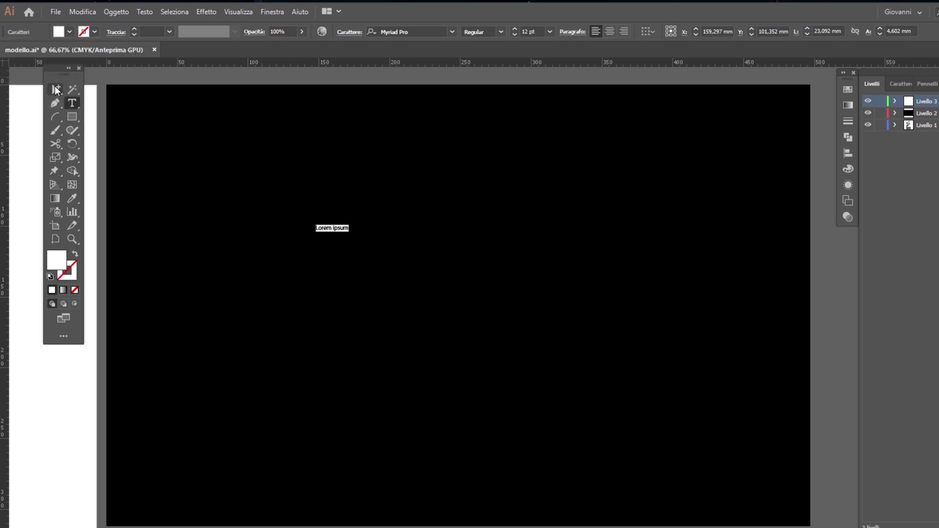
# Step: Scale the text to about 145 pt, centre it, and set Open Sans ExtraBold
pyautogui.click(57, 90)
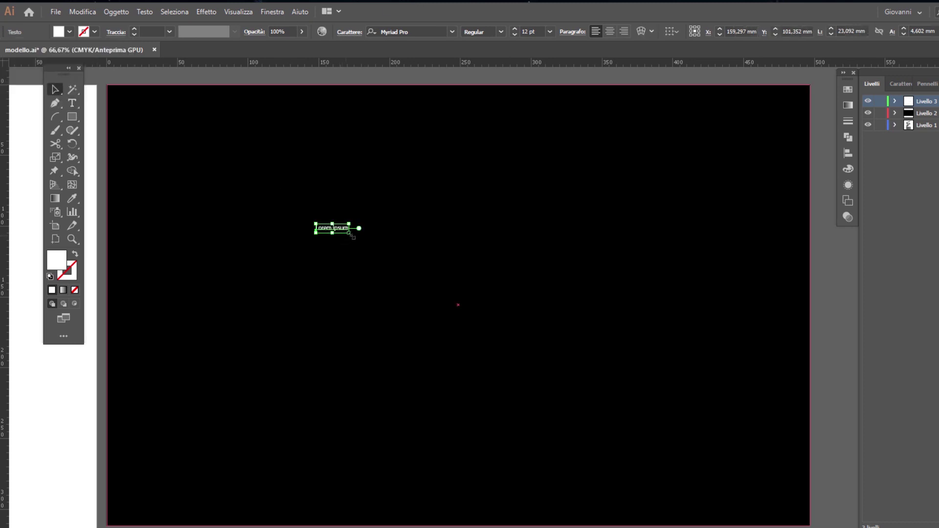
pyautogui.moveTo(351, 235); pyautogui.dragTo(711, 318)
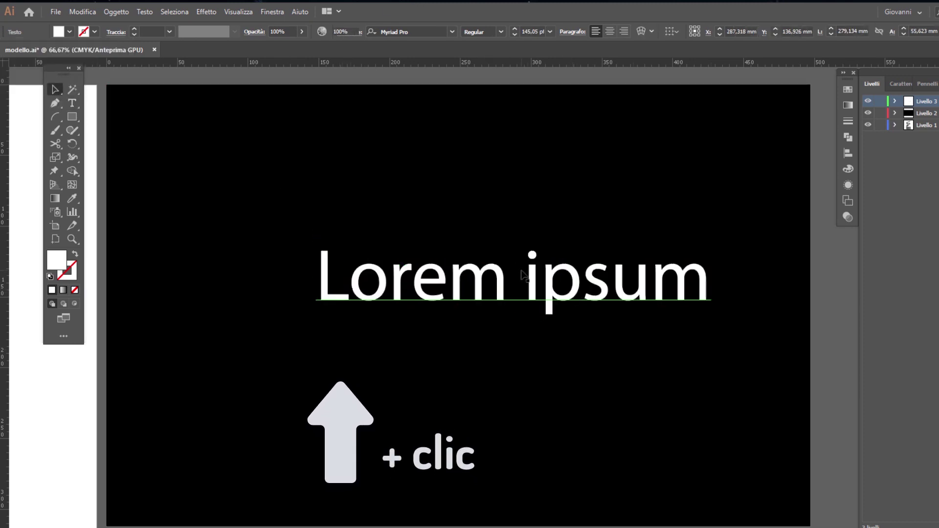
pyautogui.moveTo(522, 276); pyautogui.dragTo(478, 246)
pyautogui.click(421, 31)
pyautogui.write('c')
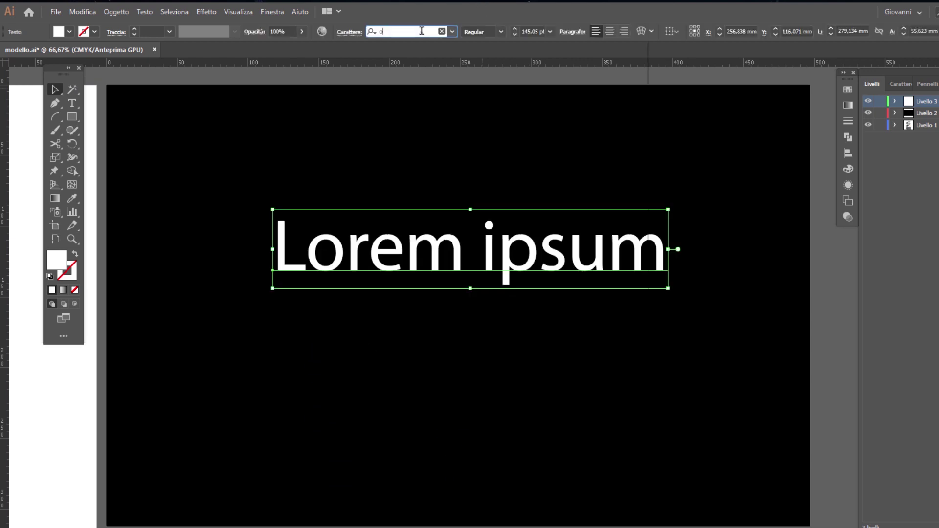
pyautogui.write('pen s')
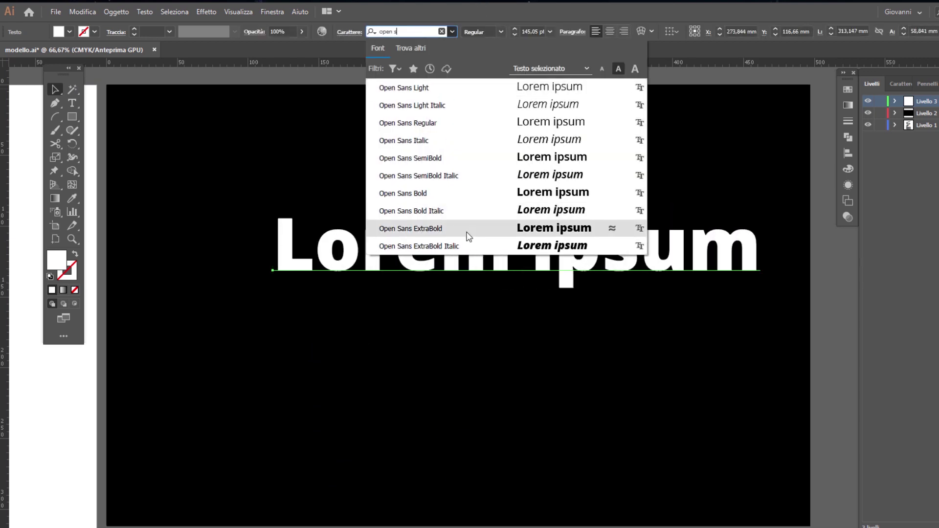
pyautogui.click(469, 237)
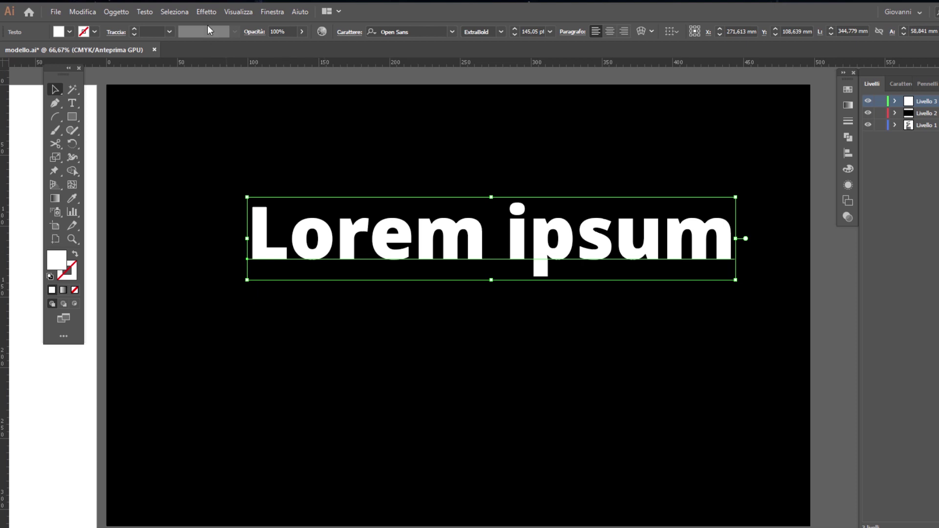
pyautogui.click(205, 12)
pyautogui.moveTo(228, 148)
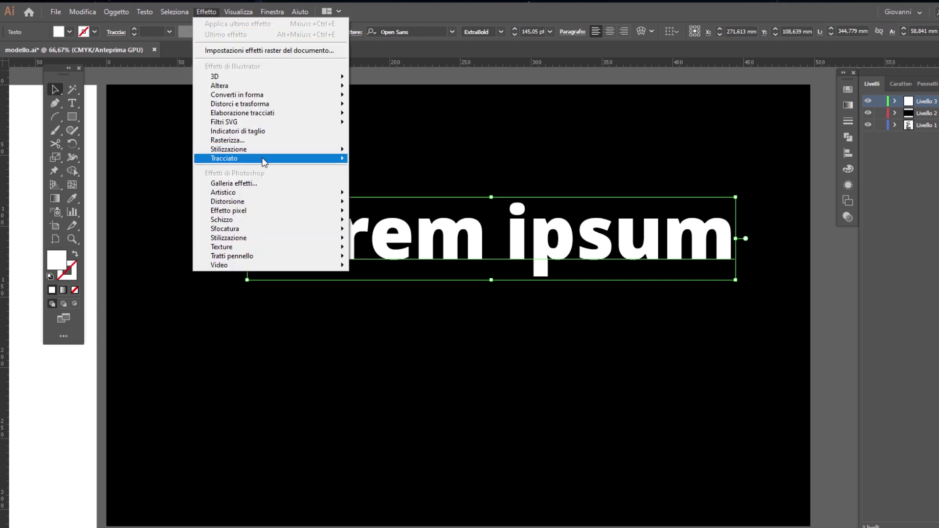
# Step: Apply the Scribble effect and adjust its angle, overlap, spacing and curviness
pyautogui.click(389, 213)
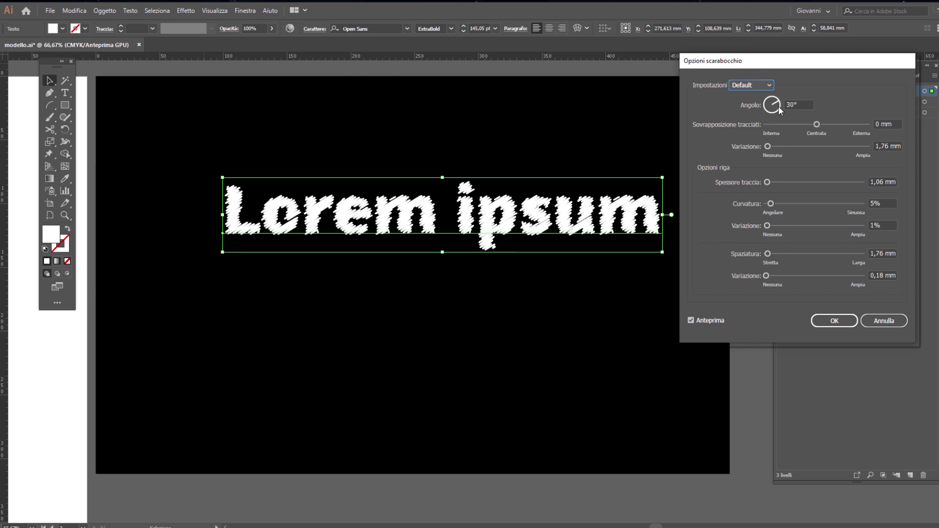
pyautogui.moveTo(779, 105); pyautogui.dragTo(767, 100)
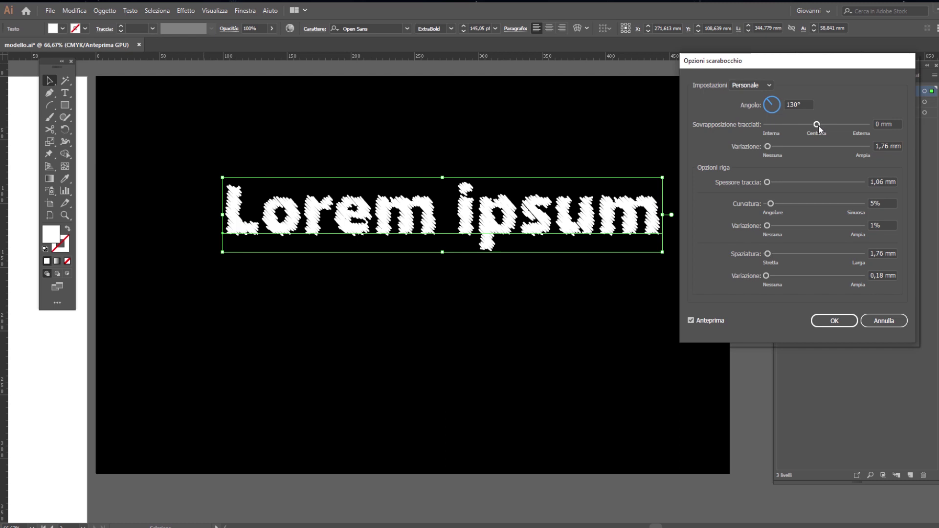
pyautogui.moveTo(817, 125); pyautogui.dragTo(816, 127)
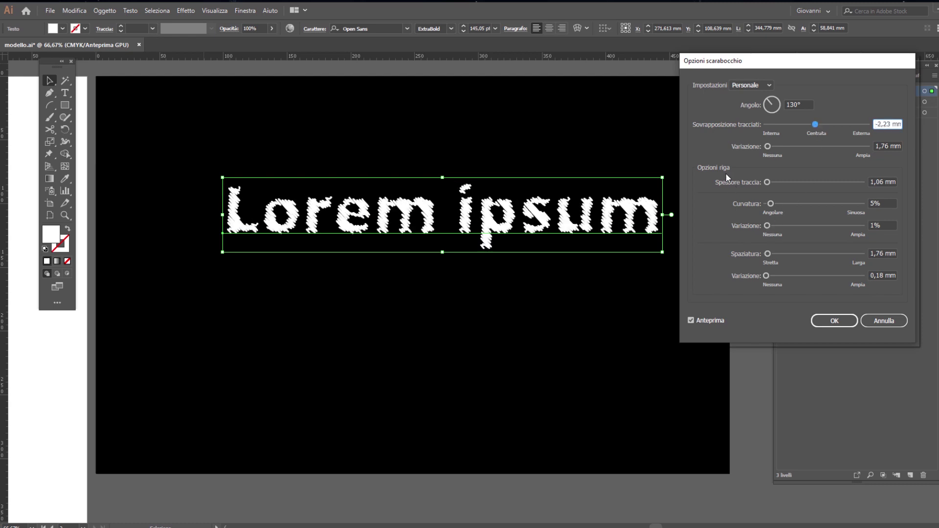
pyautogui.moveTo(769, 254); pyautogui.dragTo(771, 253)
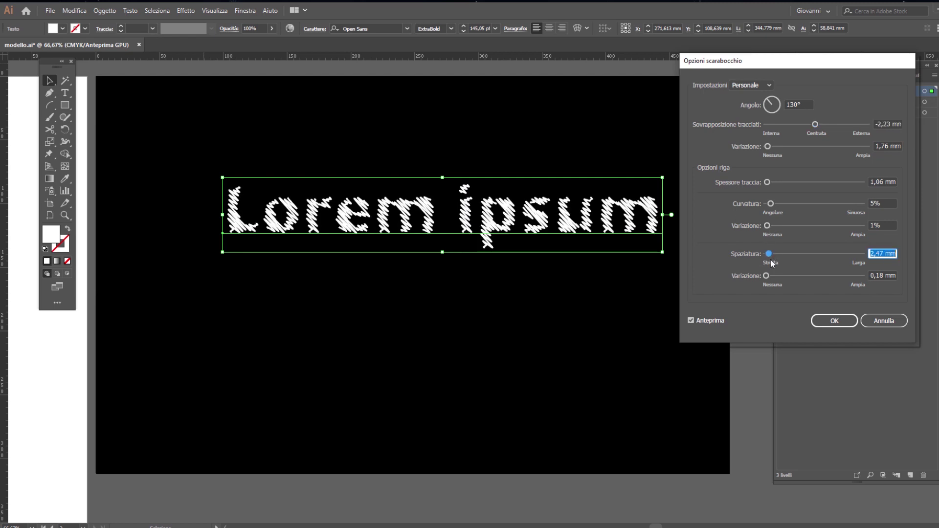
pyautogui.moveTo(770, 204)
pyautogui.mouseDown()
pyautogui.moveTo(790, 205)
pyautogui.moveTo(765, 203)
pyautogui.moveTo(765, 183)
pyautogui.mouseUp()
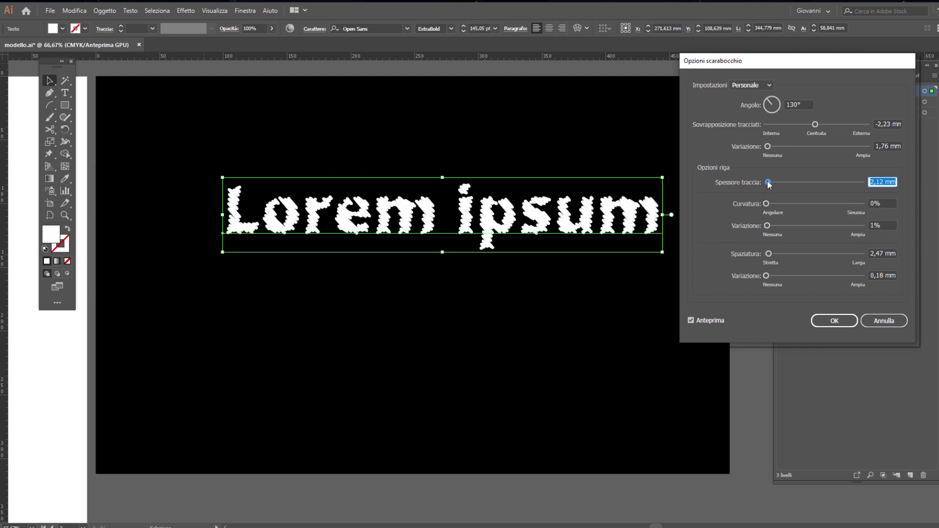
# Step: Try the Infantile, Fitto and Largo presets, then apply the Groviglio scribble preset
pyautogui.click(747, 86)
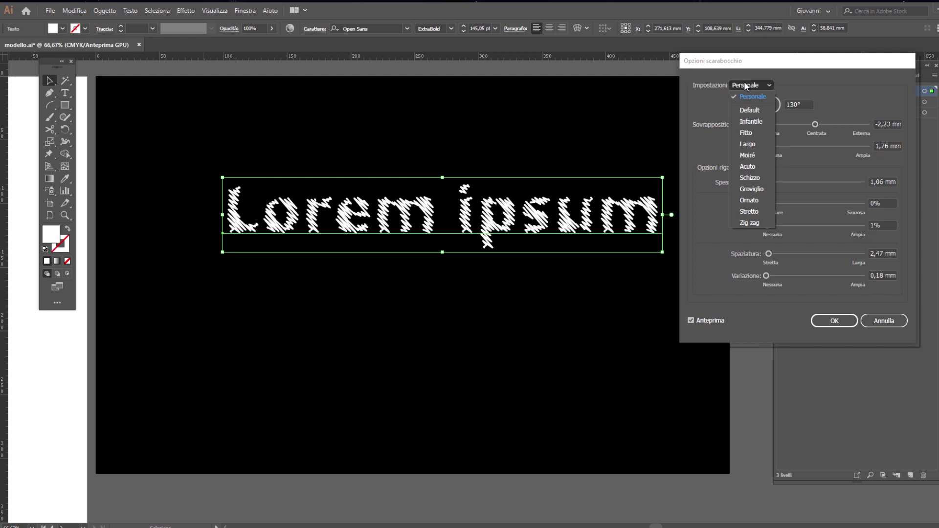
pyautogui.click(756, 121)
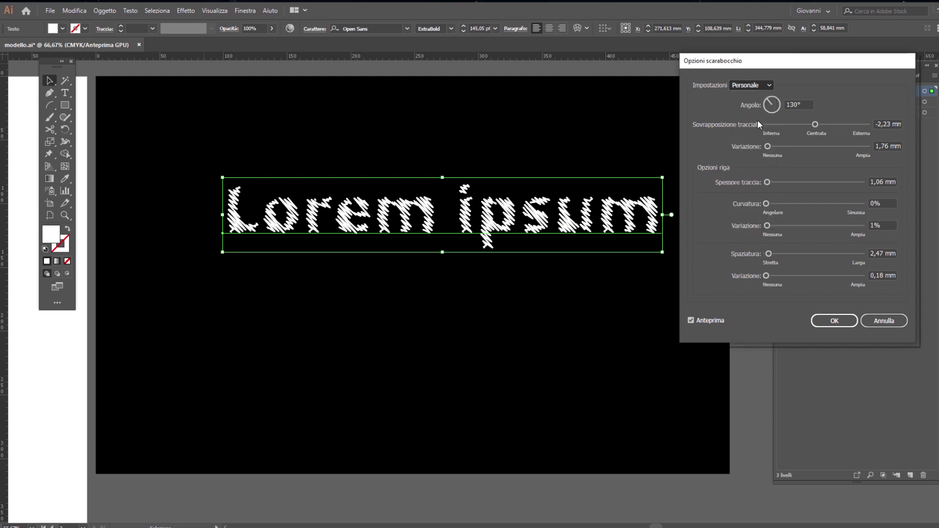
pyautogui.click(746, 86)
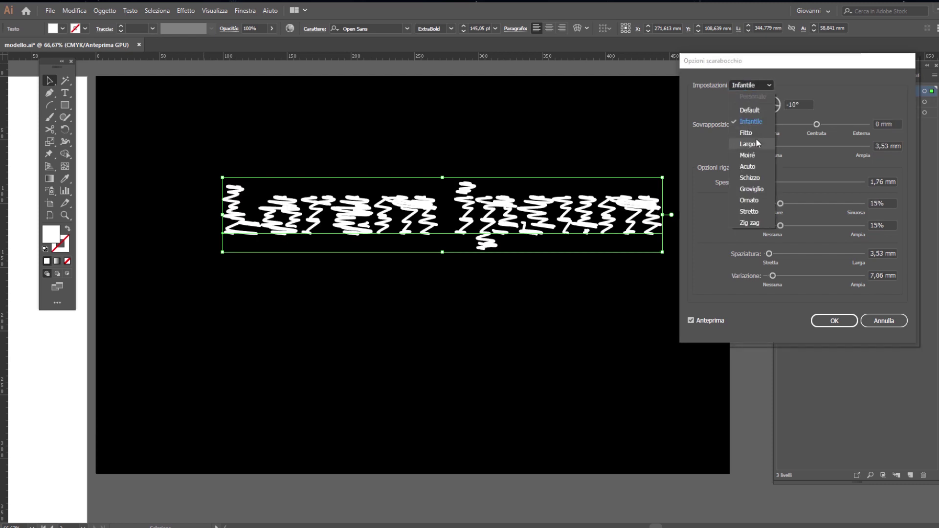
pyautogui.click(753, 133)
pyautogui.click(750, 85)
pyautogui.click(756, 143)
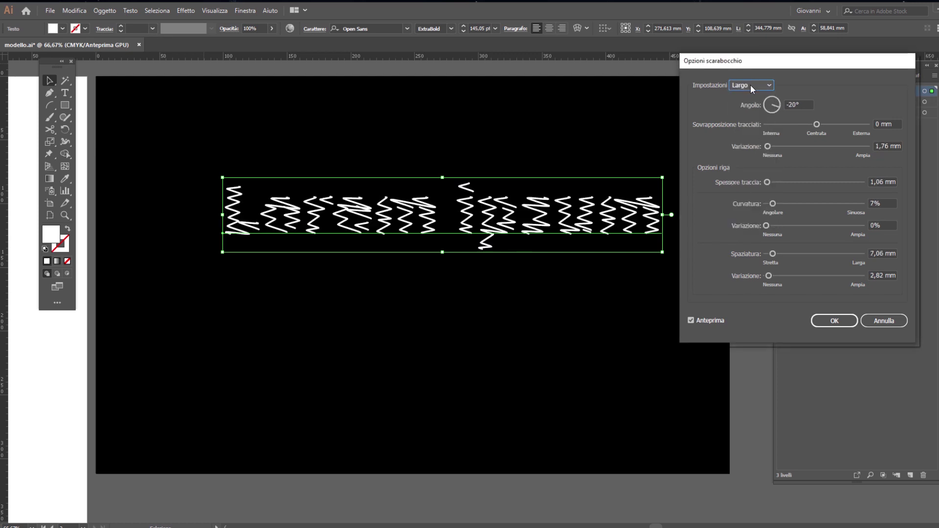
pyautogui.click(749, 84)
pyautogui.press('g')
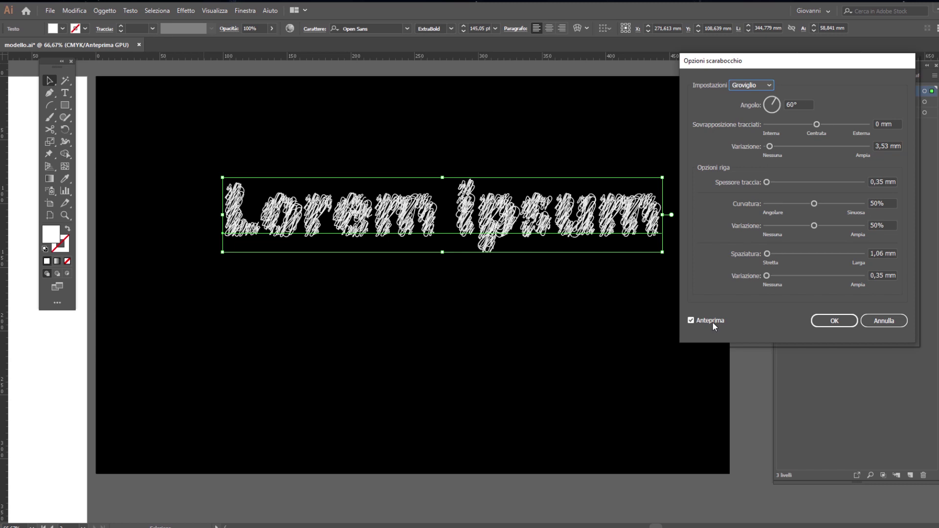
pyautogui.click(833, 322)
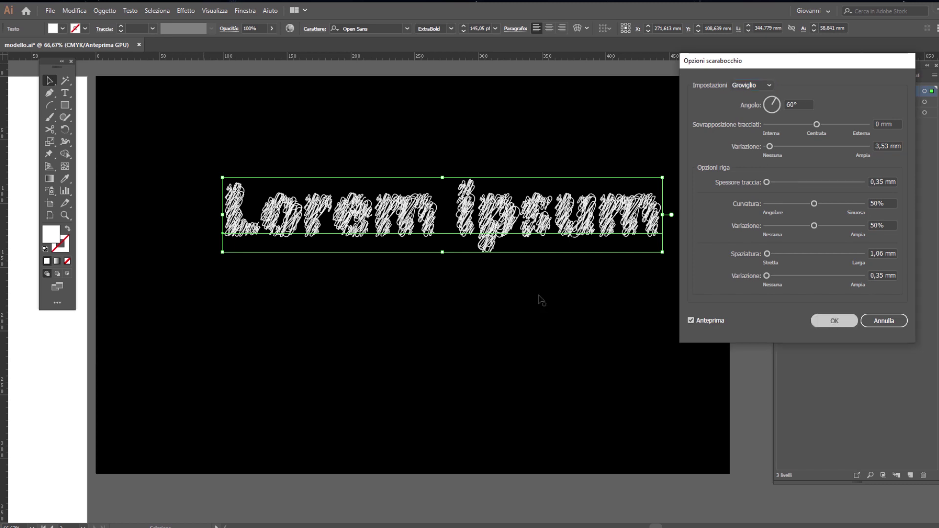
# Step: Give the scribbled Lorem ipsum text a 1 pt white stroke
pyautogui.click(66, 251)
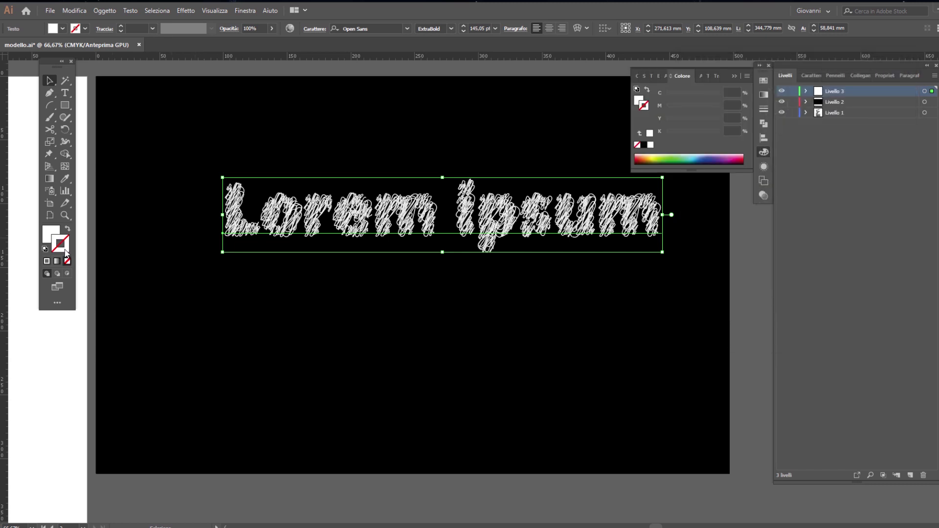
pyautogui.click(651, 145)
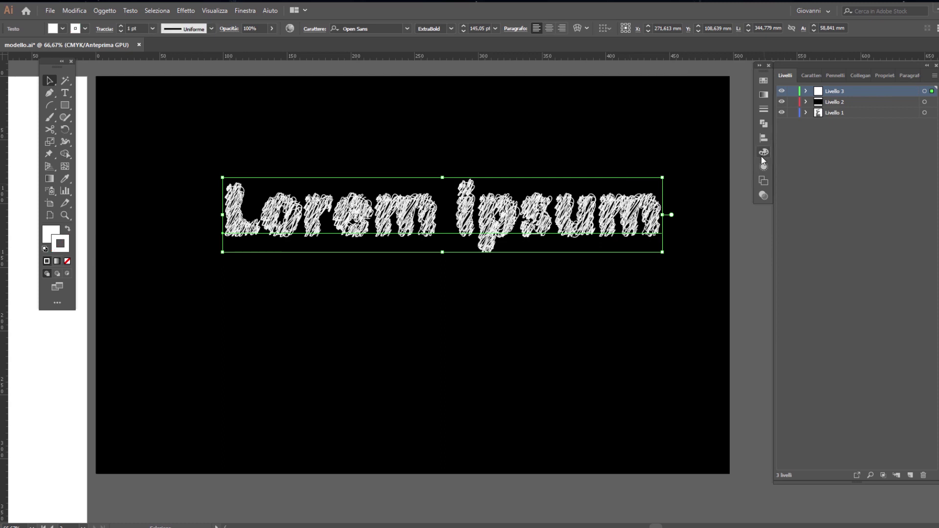